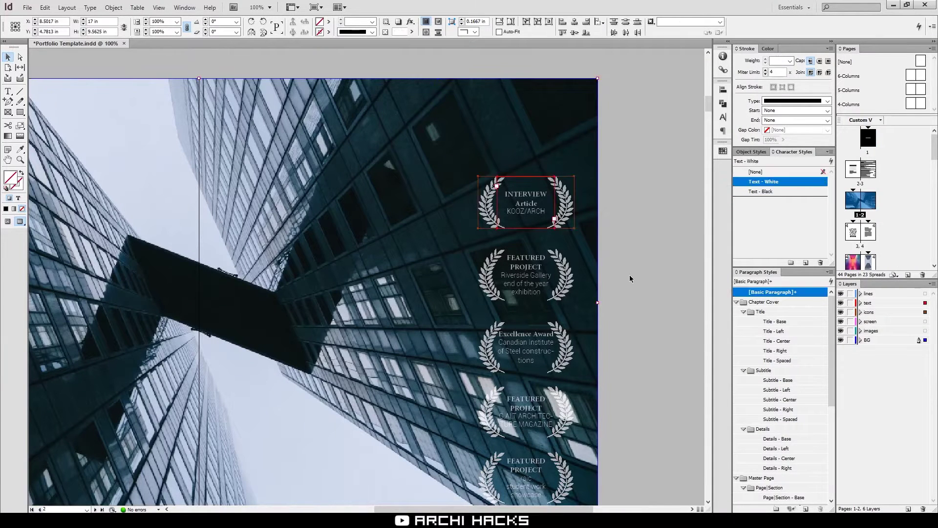
- Select the background photo and undo its accidental shift
{"action": "left_click_drag", "start_coordinate": [632, 325], "coordinate": [618, 277]}
{"action": "left_click", "coordinate": [630, 294]}
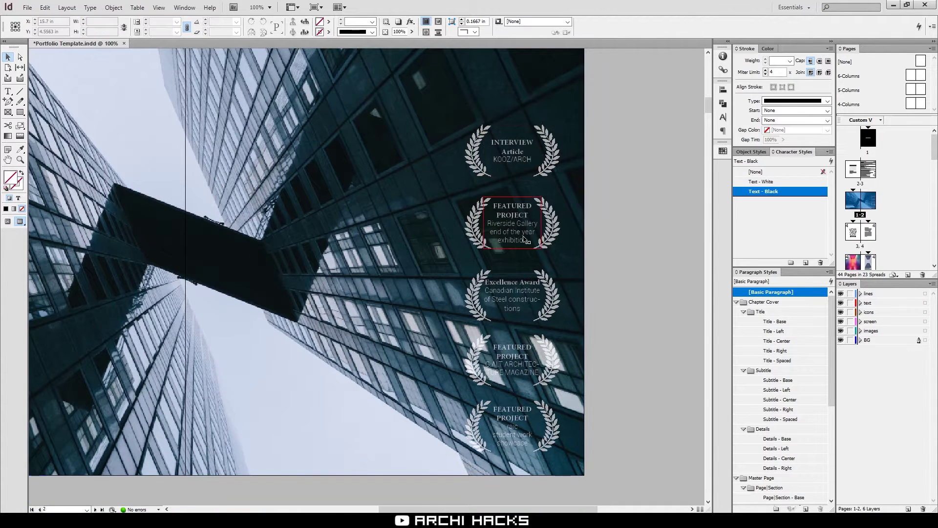
{"action": "left_click_drag", "start_coordinate": [450, 247], "coordinate": [448, 264]}
{"action": "key", "text": "ctrl+z"}
{"action": "left_click", "coordinate": [610, 270]}
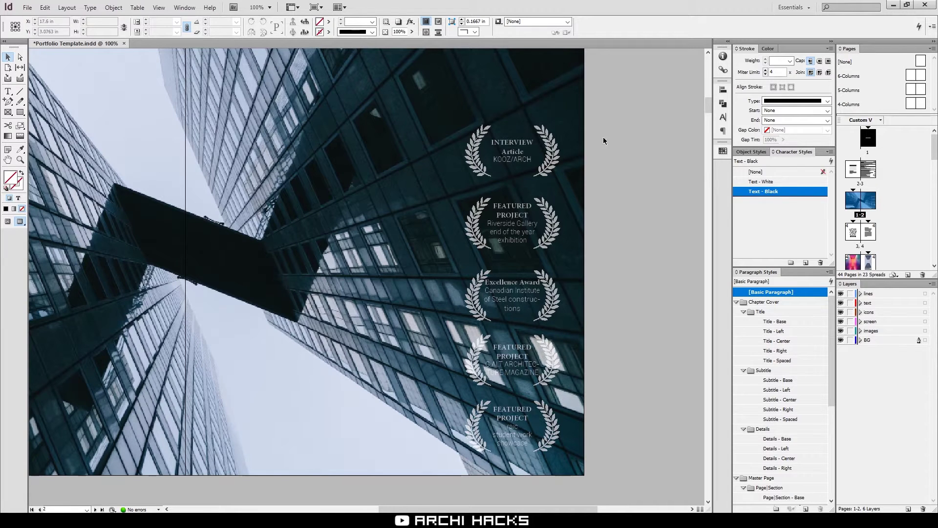
- Lock the background building photo in place and leave Preview mode
{"action": "left_click", "coordinate": [307, 262]}
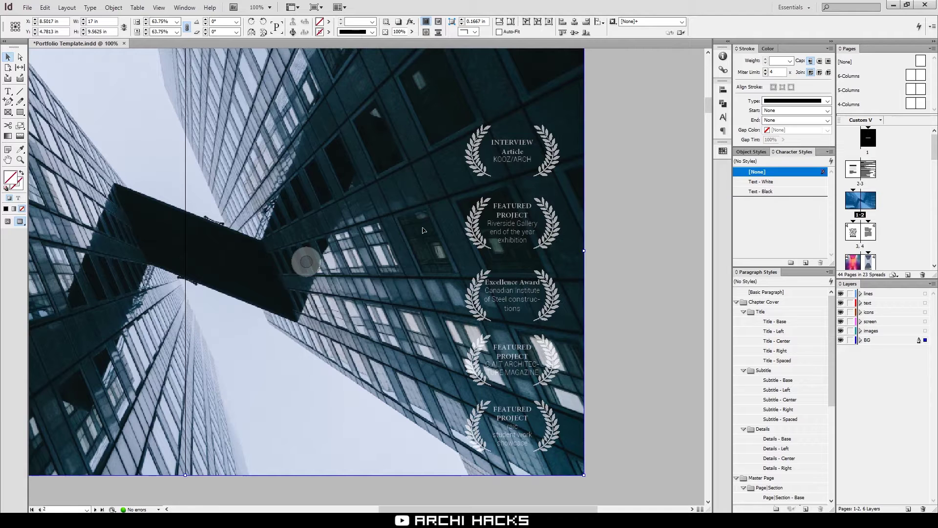
{"action": "right_click", "coordinate": [413, 288]}
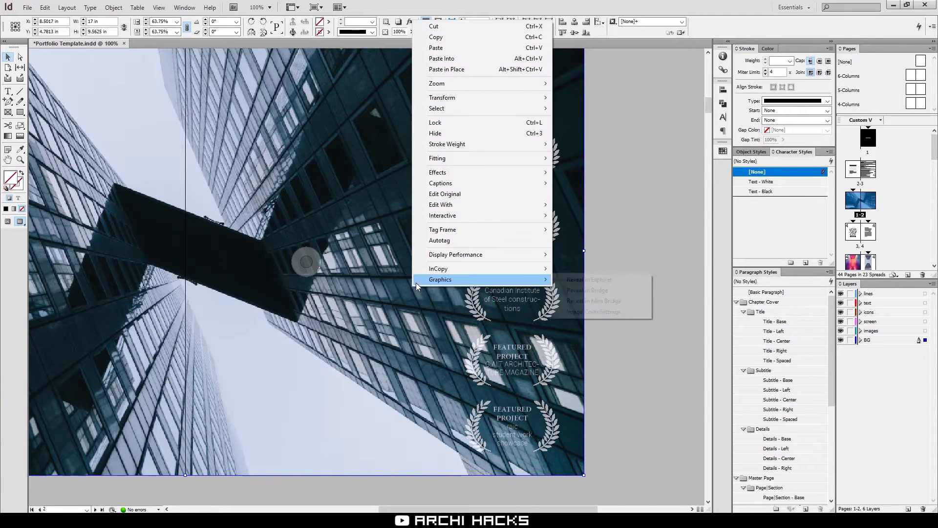
{"action": "left_click", "coordinate": [493, 122]}
{"action": "key", "text": "w"}
- Select and deselect the INTERVIEW badge while panning across the spread
{"action": "left_click_drag", "start_coordinate": [623, 122], "coordinate": [514, 150]}
{"action": "left_click_drag", "start_coordinate": [469, 238], "coordinate": [479, 152]}
{"action": "left_click_drag", "start_coordinate": [536, 149], "coordinate": [501, 169]}
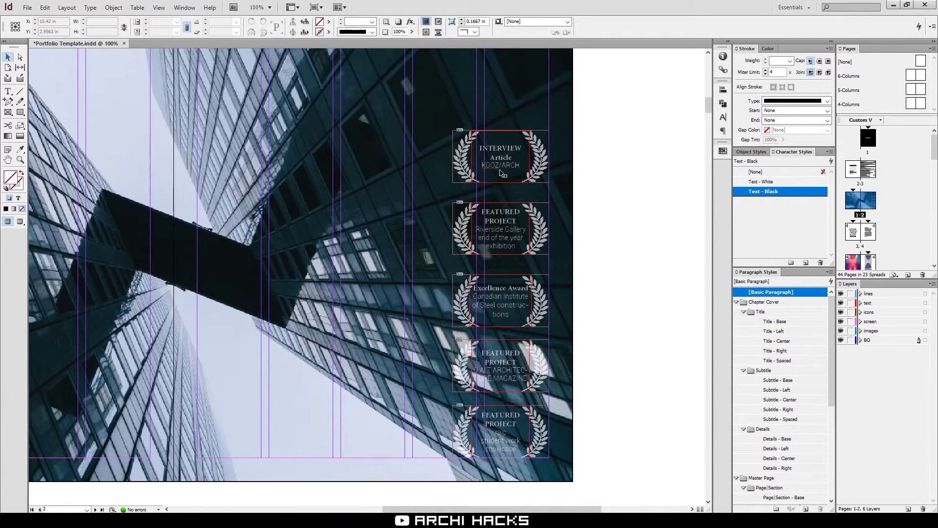
{"action": "left_click", "coordinate": [503, 171]}
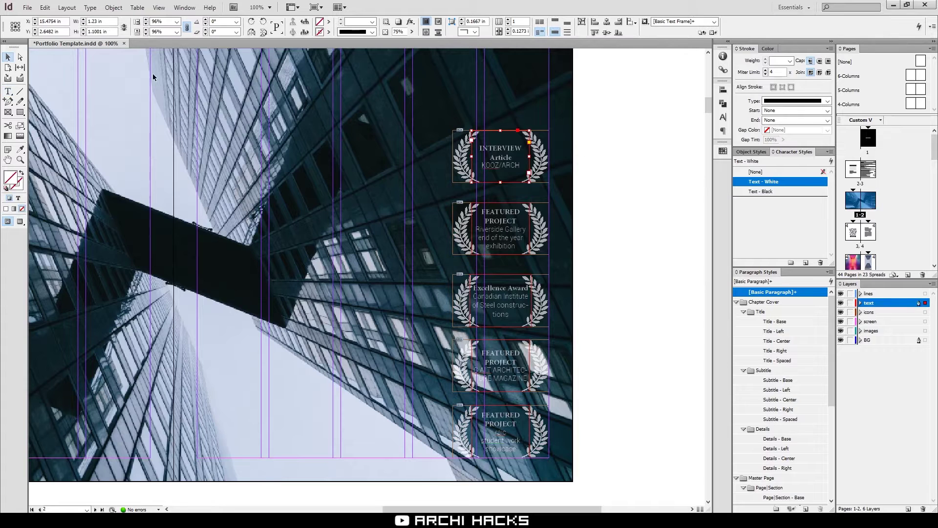
{"action": "left_click", "coordinate": [261, 141]}
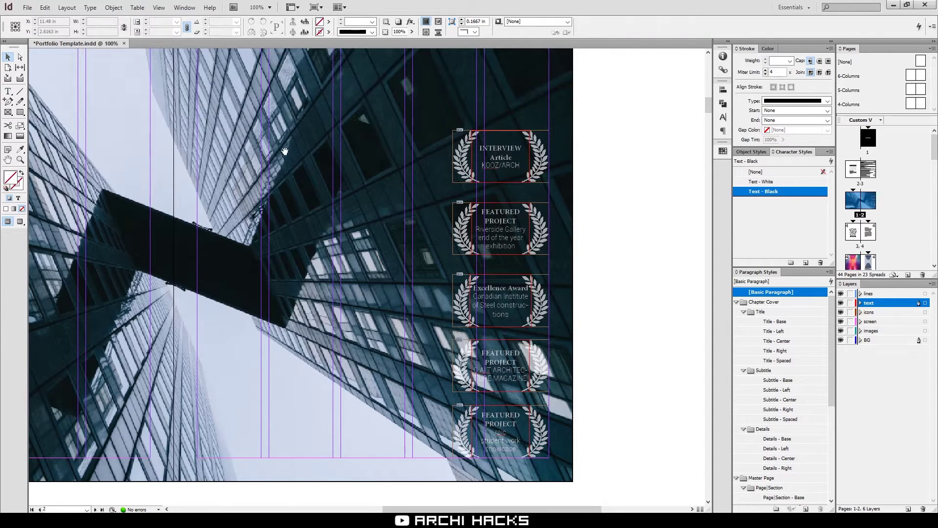
{"action": "left_click_drag", "start_coordinate": [263, 143], "coordinate": [656, 202]}
{"action": "left_click_drag", "start_coordinate": [298, 122], "coordinate": [316, 162]}
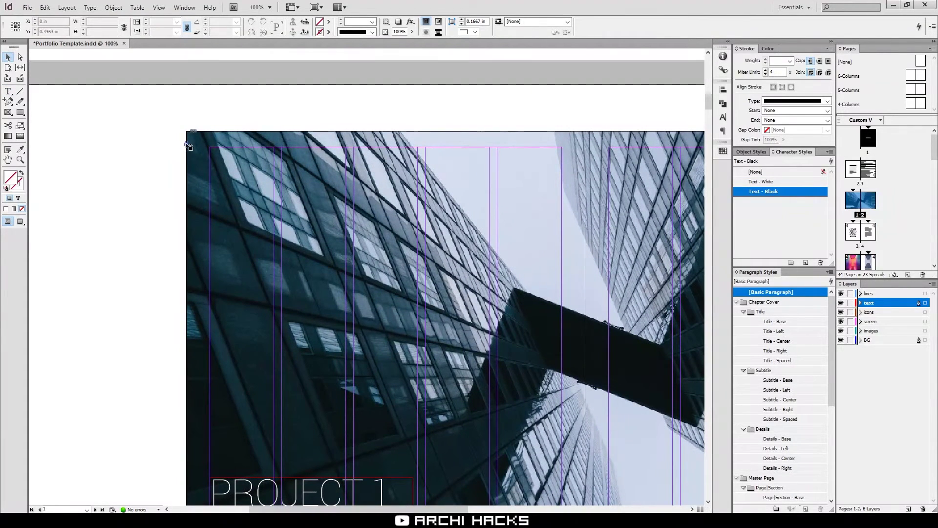
- Confirm the background photo can no longer be selected, then view the right page's award badges
{"action": "left_click", "coordinate": [186, 144]}
{"action": "left_click", "coordinate": [172, 227]}
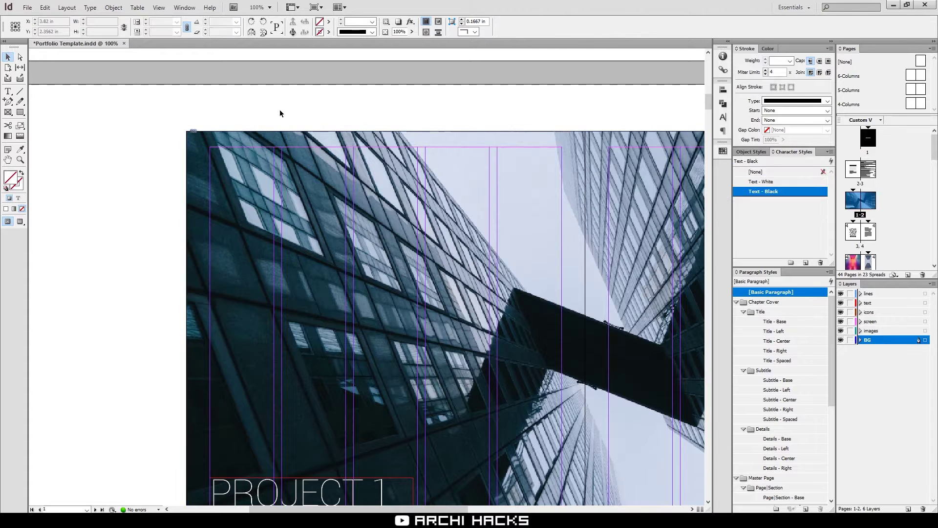
{"action": "left_click_drag", "start_coordinate": [572, 297], "coordinate": [216, 191]}
{"action": "left_click_drag", "start_coordinate": [478, 230], "coordinate": [325, 228]}
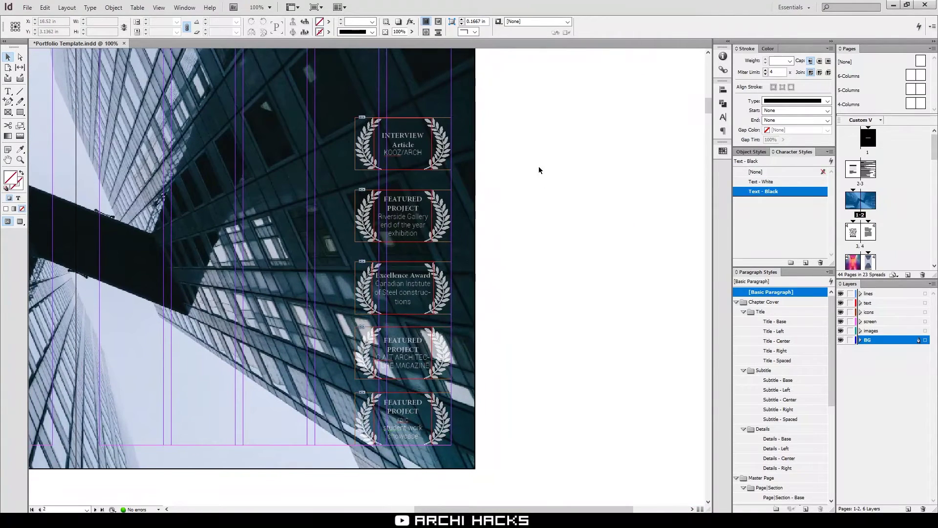
{"action": "left_click_drag", "start_coordinate": [510, 121], "coordinate": [456, 219]}
- Lock the first award badge, unlock it with Ctrl+Alt+L, and zoom out to 75%
{"action": "left_click", "coordinate": [456, 218]}
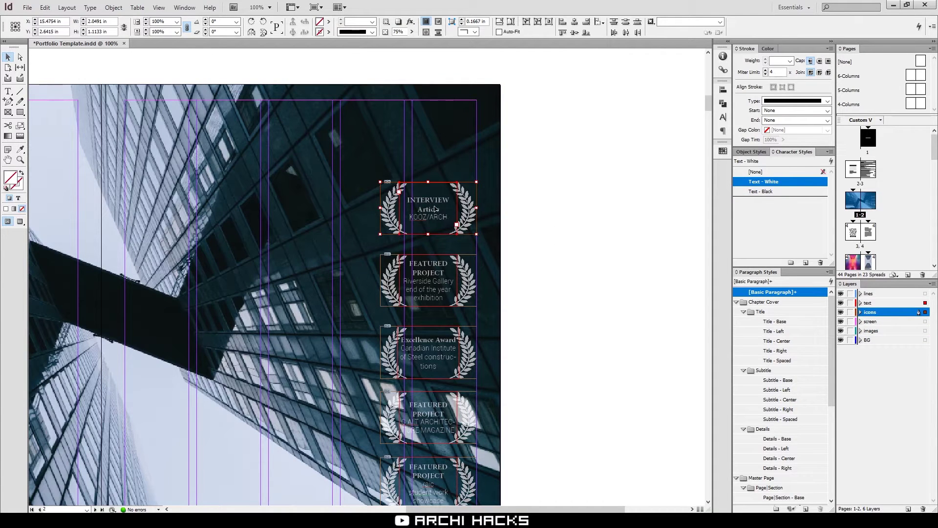
{"action": "right_click", "coordinate": [434, 209]}
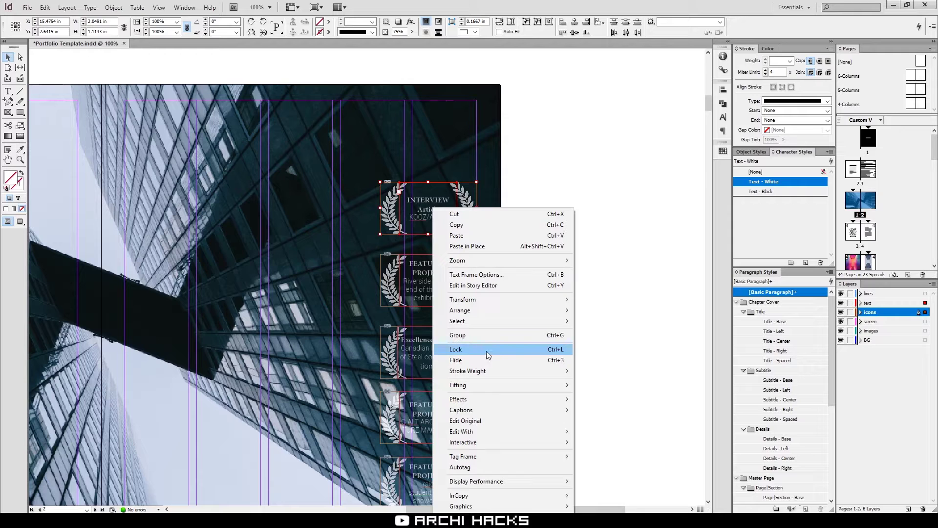
{"action": "left_click", "coordinate": [559, 350]}
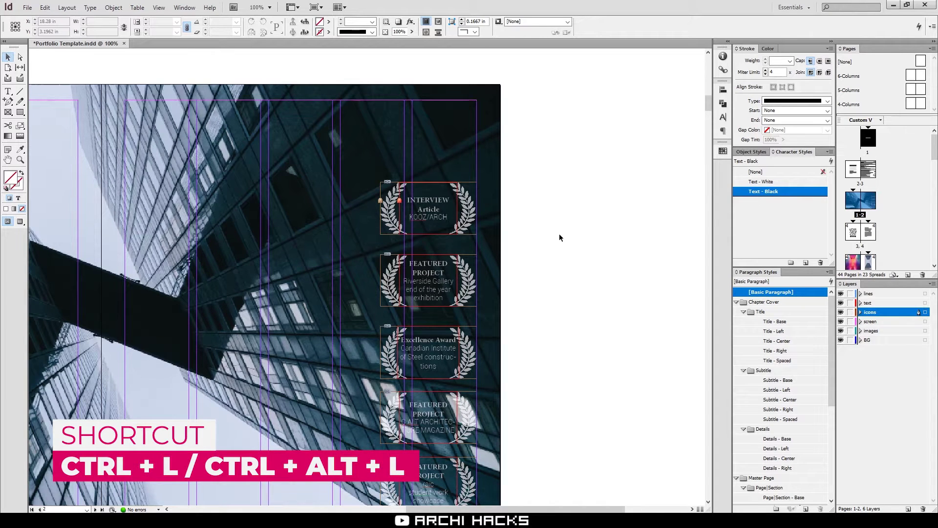
{"action": "key", "text": "ctrl+alt+l"}
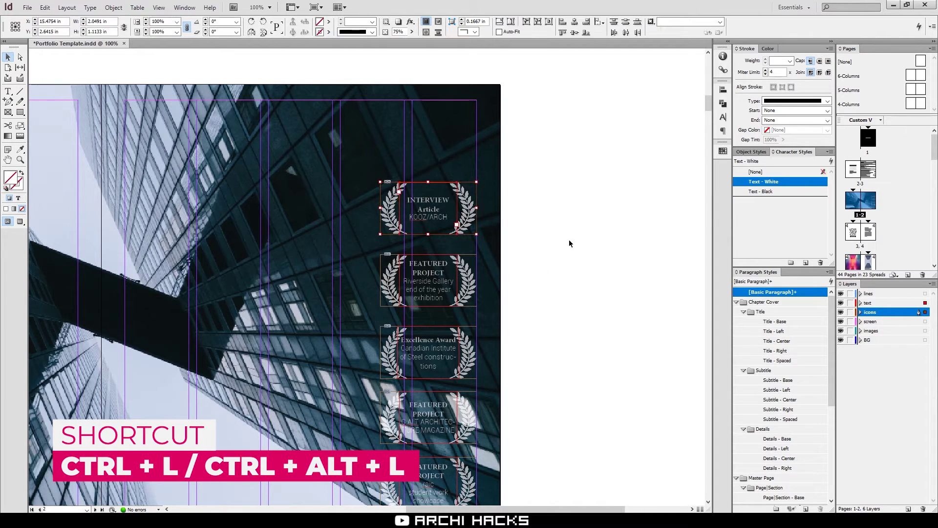
{"action": "left_click", "coordinate": [559, 249]}
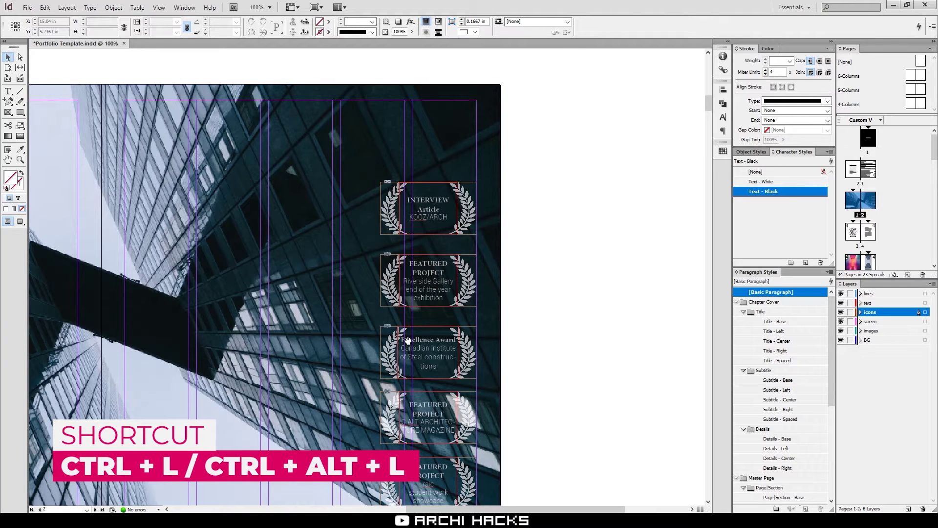
{"action": "left_click_drag", "start_coordinate": [350, 312], "coordinate": [495, 267]}
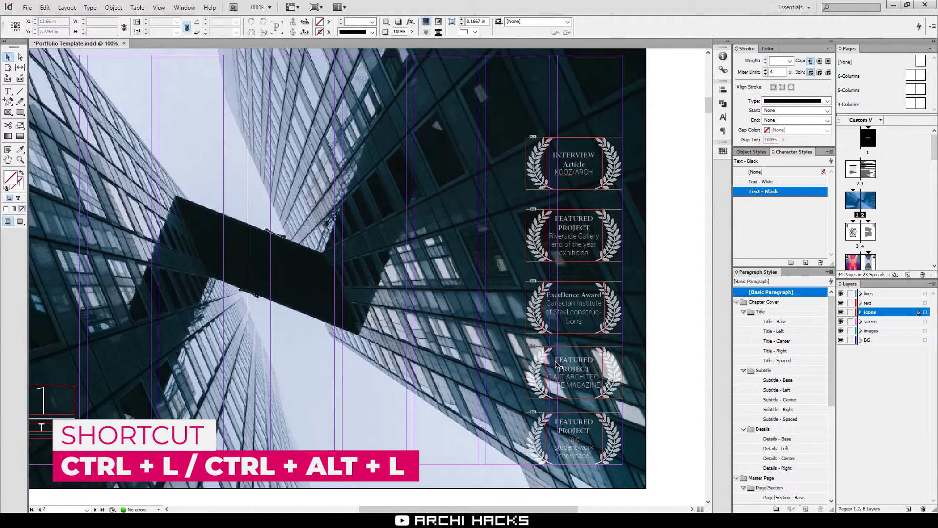
{"action": "key", "text": "ctrl+minus"}
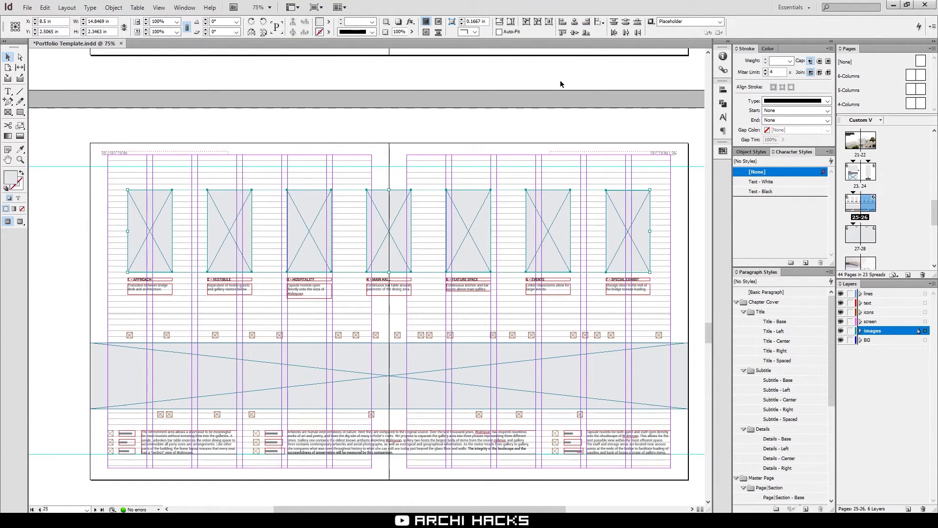
- Nudge the fifth placeholder up and the third down, and open the Align panel
{"action": "left_click", "coordinate": [465, 240]}
{"action": "left_click_drag", "start_coordinate": [467, 243], "coordinate": [471, 229]}
{"action": "left_click_drag", "start_coordinate": [311, 222], "coordinate": [314, 250]}
{"action": "key", "text": "shift+F7"}
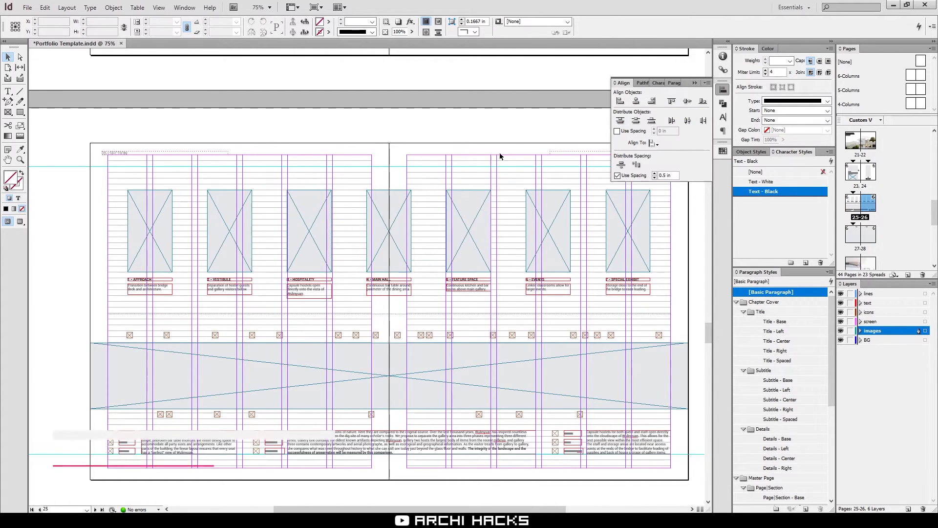
- Distribute the five top-row placeholder frames by their horizontal centres
{"action": "left_click_drag", "start_coordinate": [565, 171], "coordinate": [186, 213]}
{"action": "left_click_drag", "start_coordinate": [155, 164], "coordinate": [130, 203]}
{"action": "left_click_drag", "start_coordinate": [687, 231], "coordinate": [98, 203]}
{"action": "left_click", "coordinate": [623, 238]}
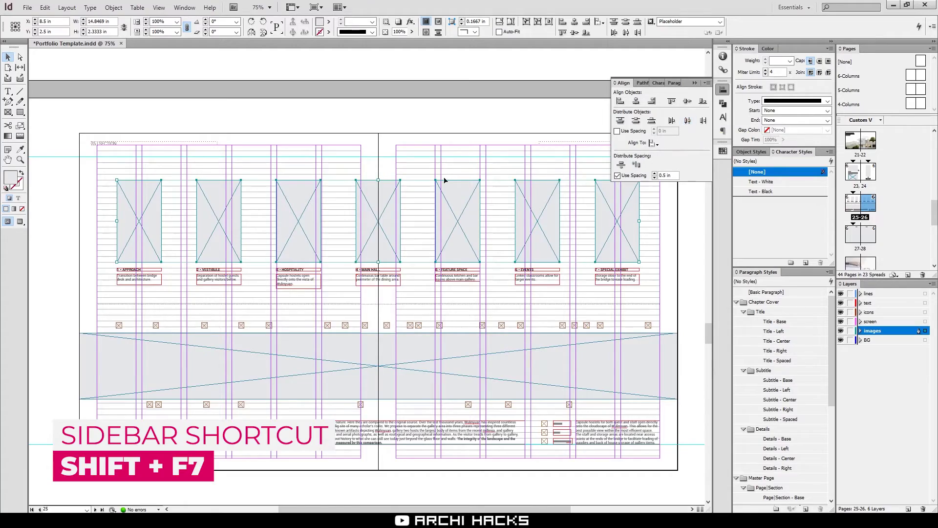
{"action": "left_click_drag", "start_coordinate": [709, 334], "coordinate": [723, 263]}
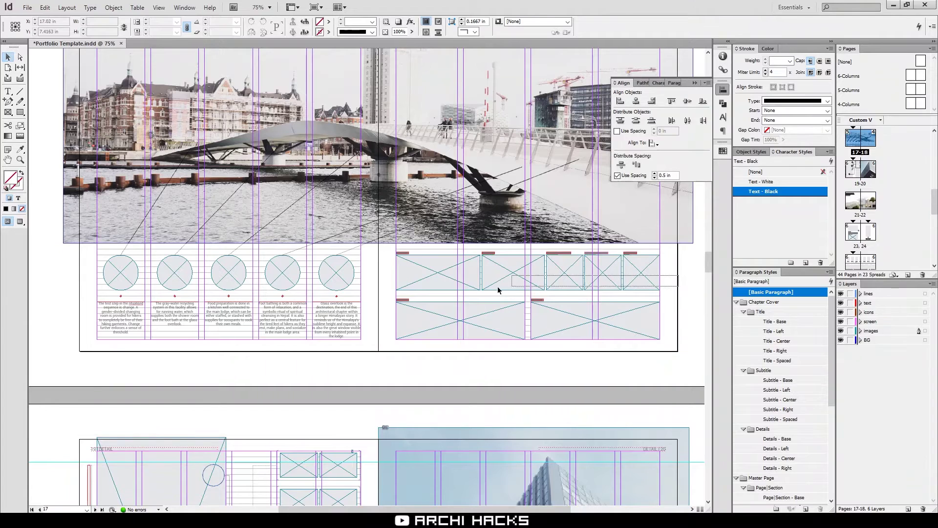
{"action": "left_click_drag", "start_coordinate": [489, 291], "coordinate": [487, 292]}
{"action": "key", "text": "ctrl+equal"}
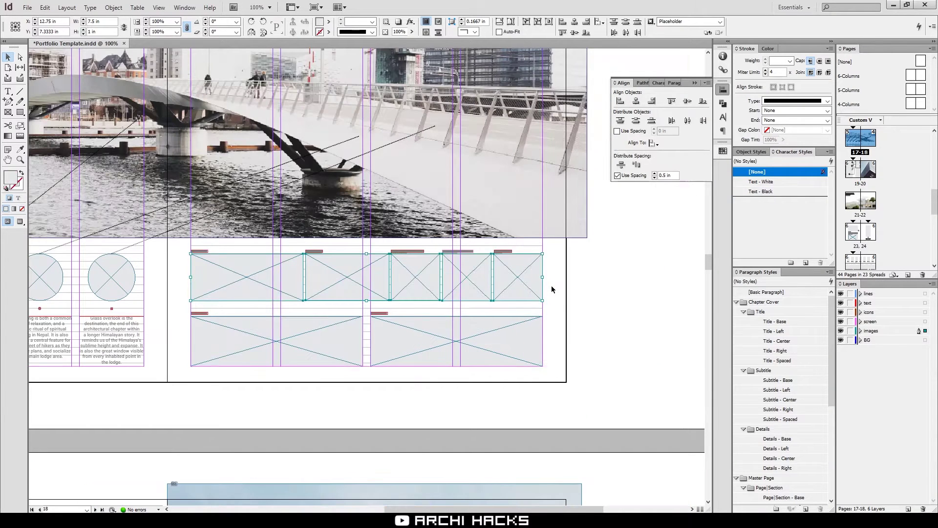
{"action": "left_click_drag", "start_coordinate": [546, 279], "coordinate": [593, 285]}
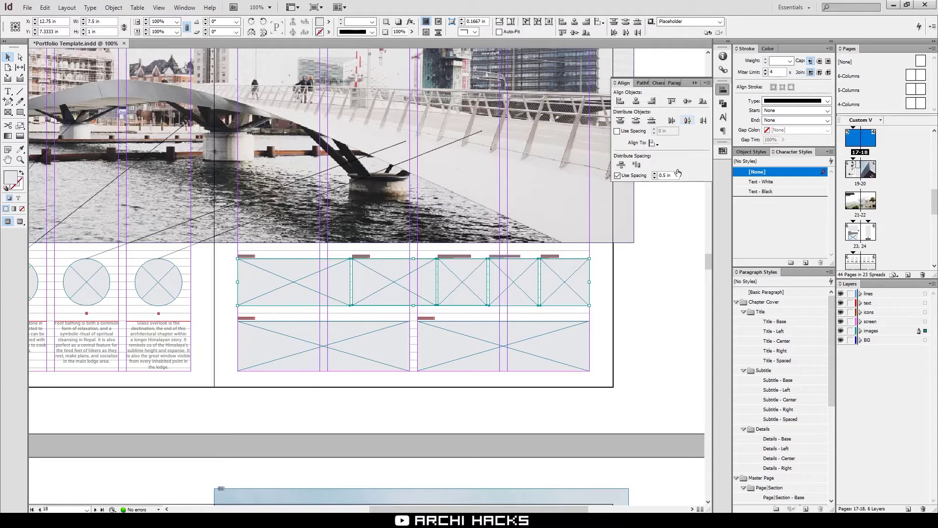
{"action": "left_click", "coordinate": [687, 121]}
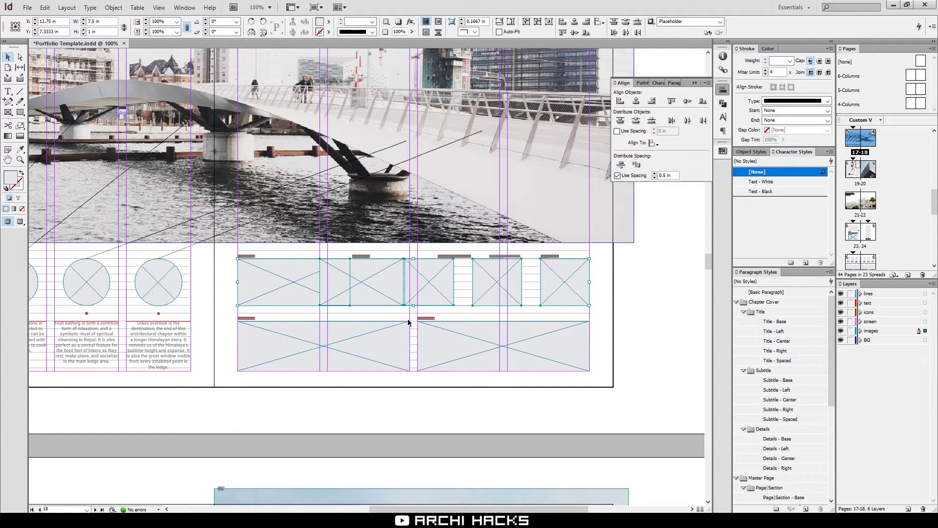
- Distribute the top-row frames with 0.075 in spacing between them
{"action": "key", "text": "ctrl+equal"}
{"action": "left_click_drag", "start_coordinate": [503, 309], "coordinate": [542, 300]}
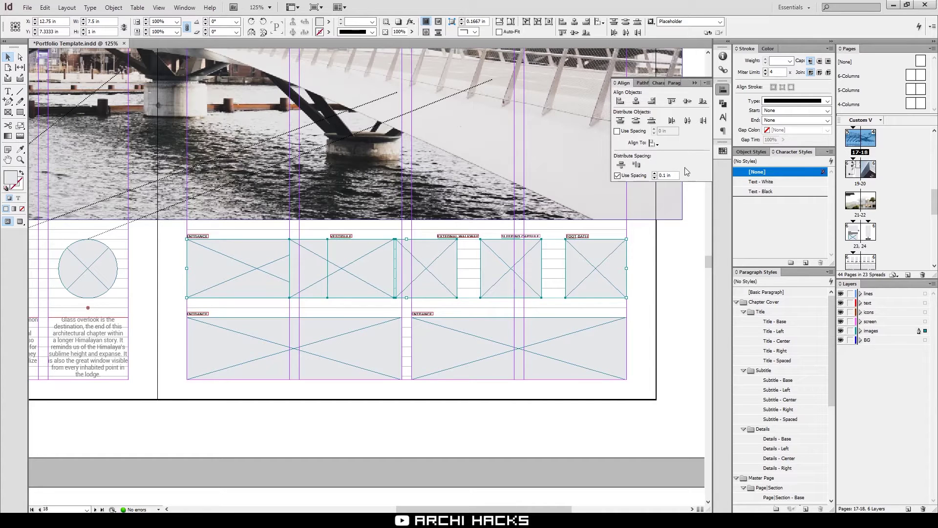
{"action": "left_click", "coordinate": [637, 165]}
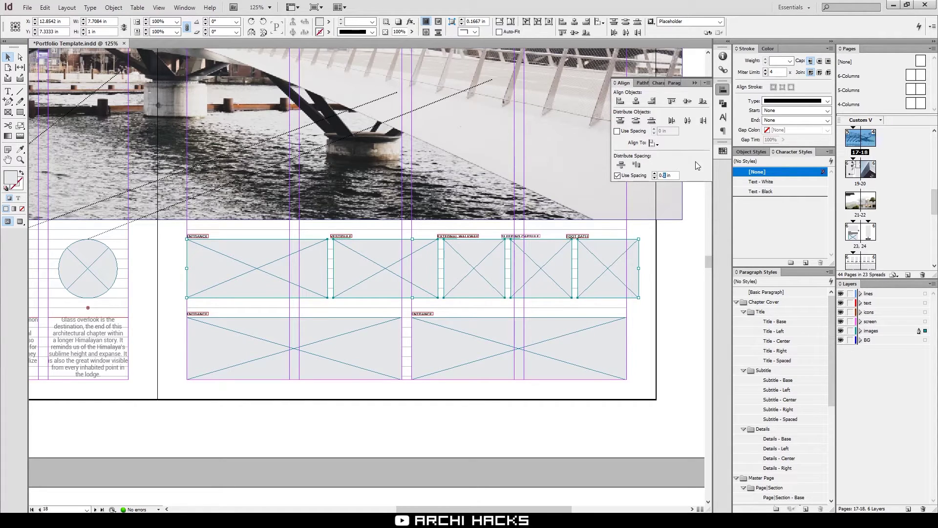
{"action": "type", "text": "075"}
{"action": "left_click", "coordinate": [636, 165]}
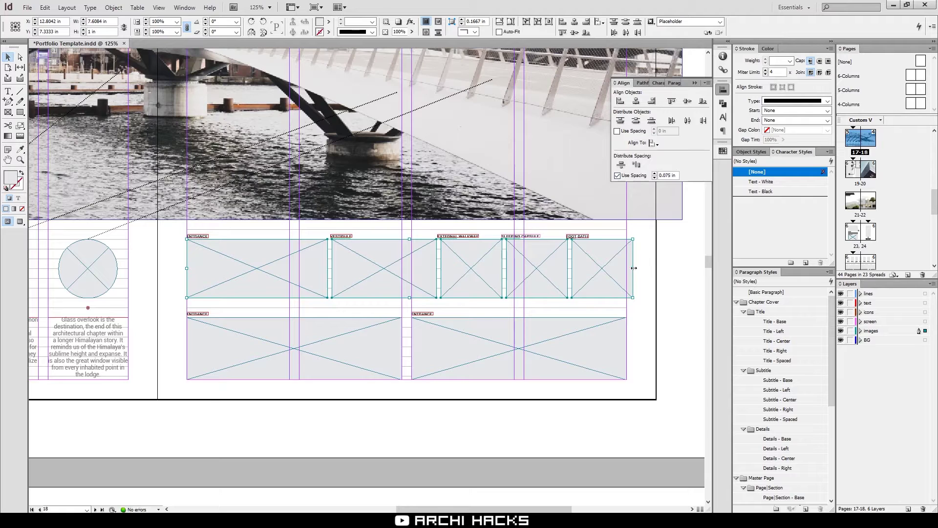
- Resize the frame row to 7.5 in wide and preview without guides
{"action": "left_click_drag", "start_coordinate": [634, 268], "coordinate": [629, 270]}
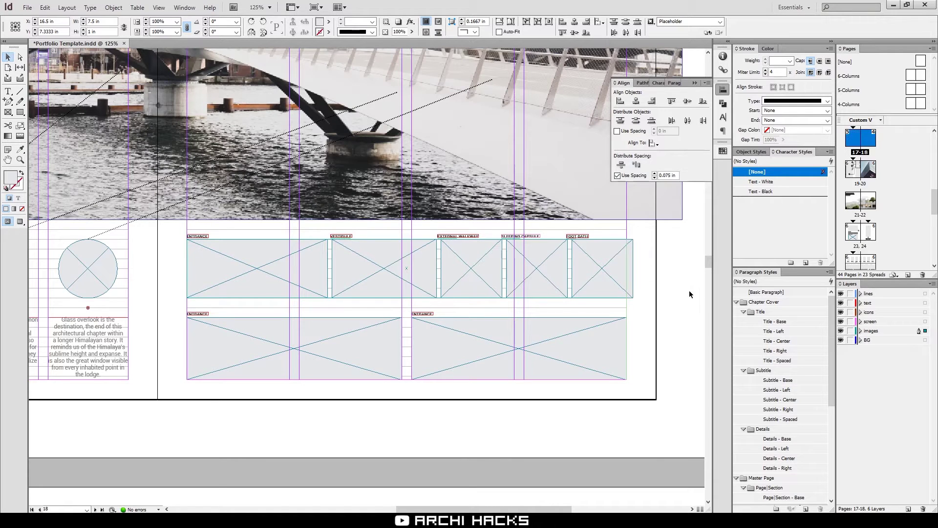
{"action": "left_click", "coordinate": [660, 274]}
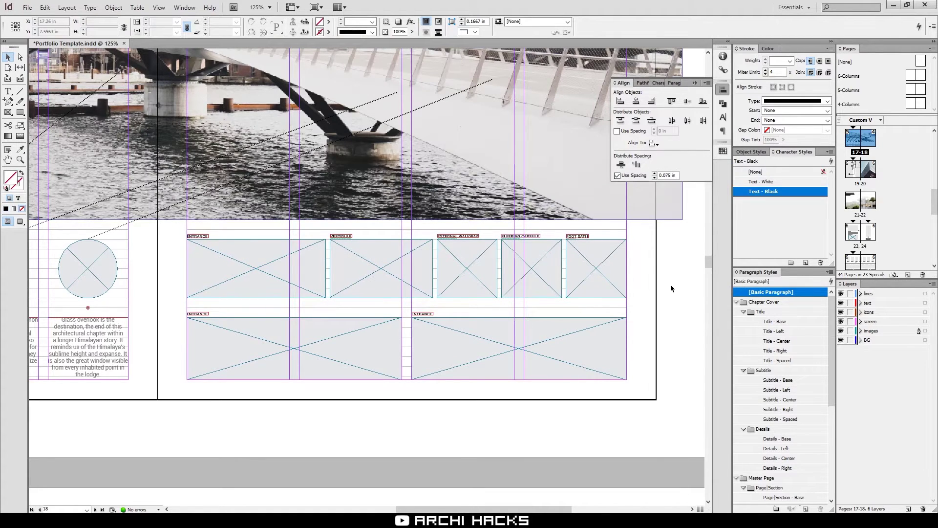
{"action": "key", "text": "w"}
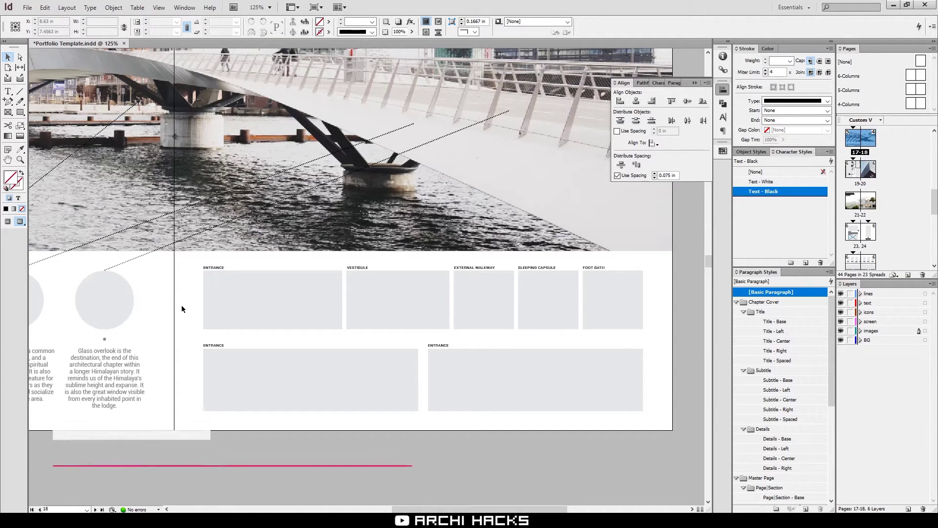
- Restore default fill and stroke, and undo an accidental move of the first ENTRANCE placeholder
{"action": "key", "text": "d"}
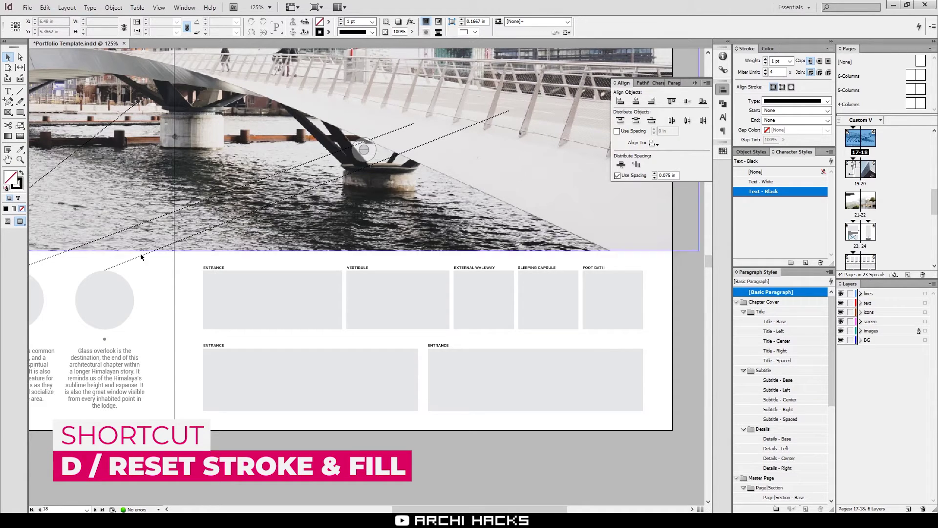
{"action": "left_click_drag", "start_coordinate": [223, 290], "coordinate": [677, 272]}
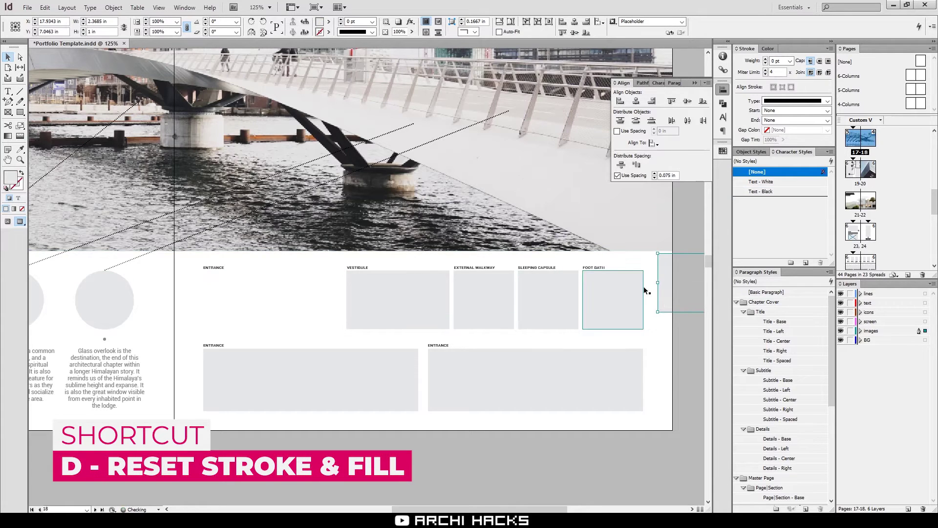
{"action": "key", "text": "ctrl+z"}
{"action": "left_click", "coordinate": [677, 336]}
- Reset the seven placeholders to default fill and stroke, then undo to keep their grey fill
{"action": "left_click_drag", "start_coordinate": [663, 306], "coordinate": [225, 312]}
{"action": "left_click_drag", "start_coordinate": [183, 374], "coordinate": [609, 390]}
{"action": "key", "text": "d"}
{"action": "left_click", "coordinate": [493, 460]}
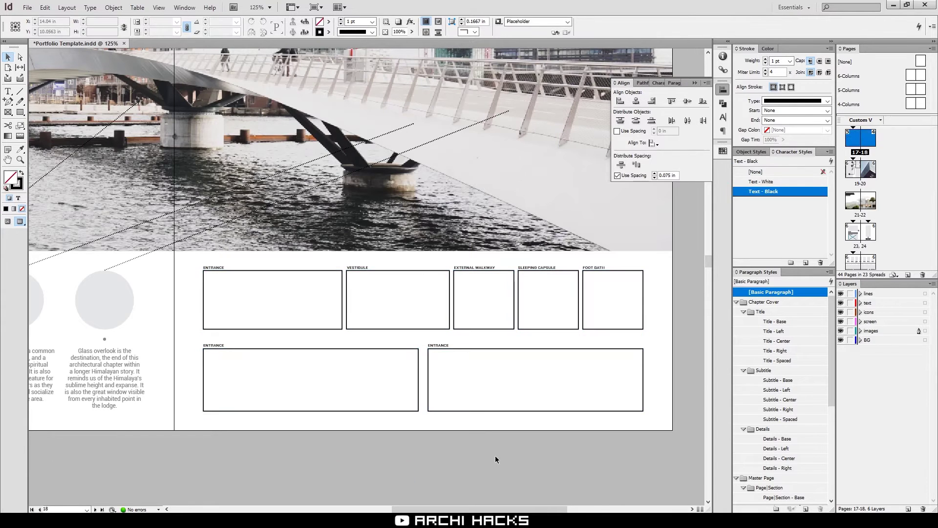
{"action": "key", "text": "ctrl+z"}
{"action": "left_click", "coordinate": [442, 453]}
- Draw a new empty rectangle frame beside the lower ENTRANCE placeholder and select it
{"action": "key", "text": "f"}
{"action": "left_click_drag", "start_coordinate": [172, 311], "coordinate": [288, 374]}
{"action": "key", "text": "v"}
{"action": "key", "text": "w"}
{"action": "left_click", "coordinate": [188, 287]}
{"action": "key", "text": "w"}
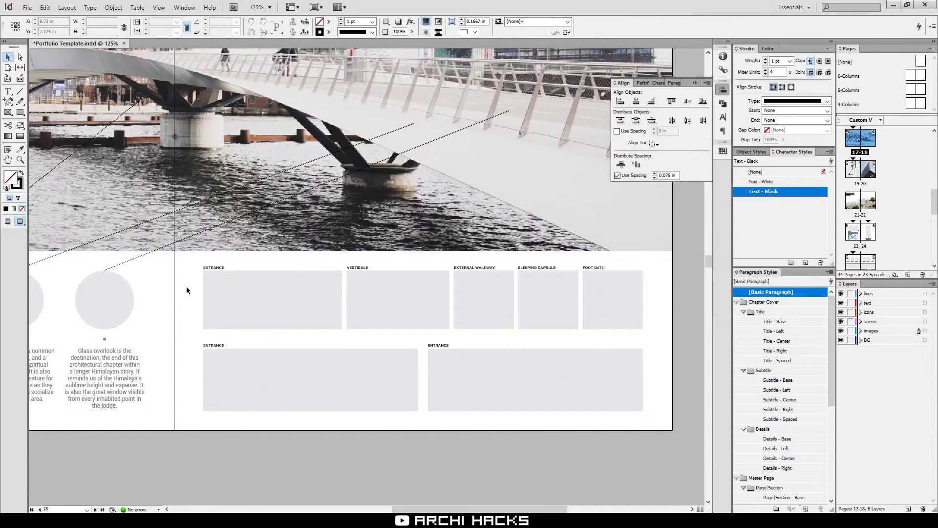
{"action": "left_click_drag", "start_coordinate": [185, 288], "coordinate": [305, 353]}
- Give the empty frame a default black stroke, then delete it
{"action": "left_click", "coordinate": [338, 401]}
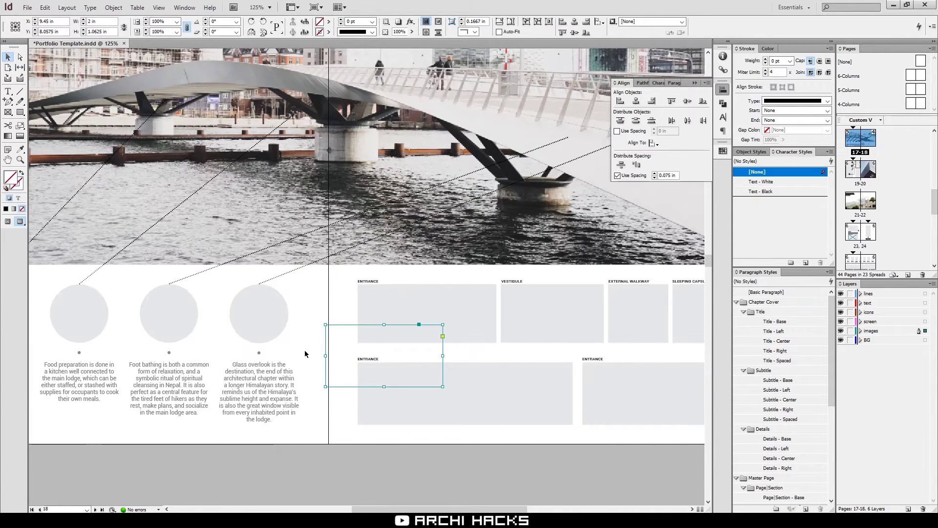
{"action": "key", "text": "d"}
{"action": "left_click", "coordinate": [343, 303]}
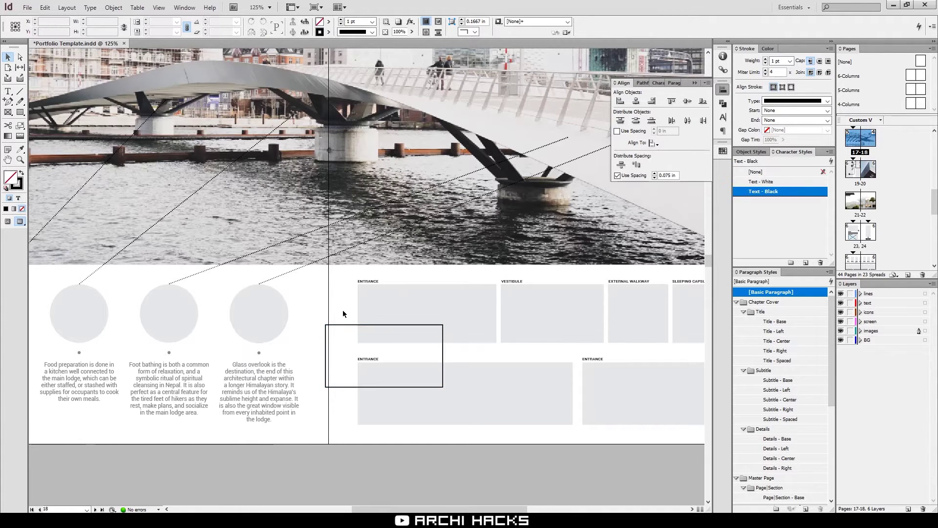
{"action": "mouse_move", "coordinate": [364, 300]}
{"action": "left_mouse_down"}
{"action": "mouse_move", "coordinate": [363, 314]}
{"action": "mouse_move", "coordinate": [325, 353]}
{"action": "left_mouse_up"}
{"action": "key", "text": "ctrl+z"}
{"action": "key", "text": "Delete"}
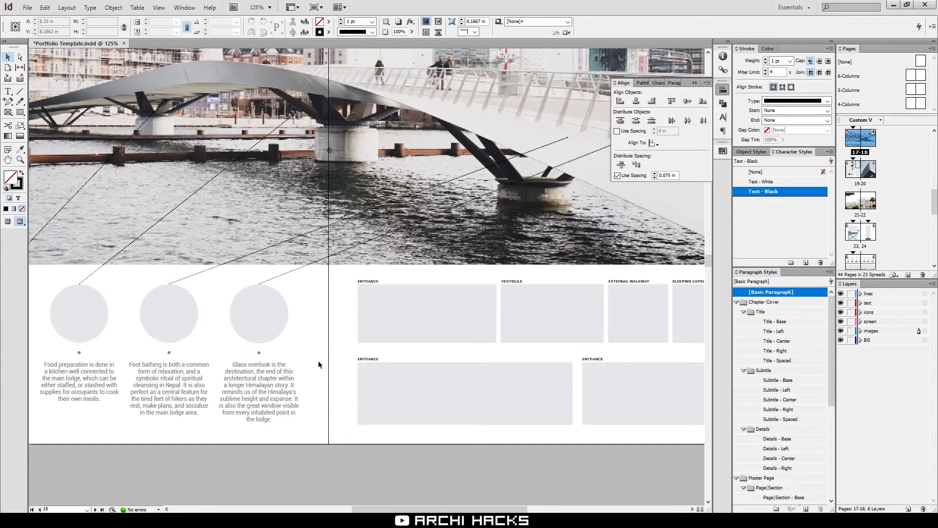
- Toggle between Preview and Normal mode and zoom out to 75% on the spread
{"action": "key", "text": "w"}
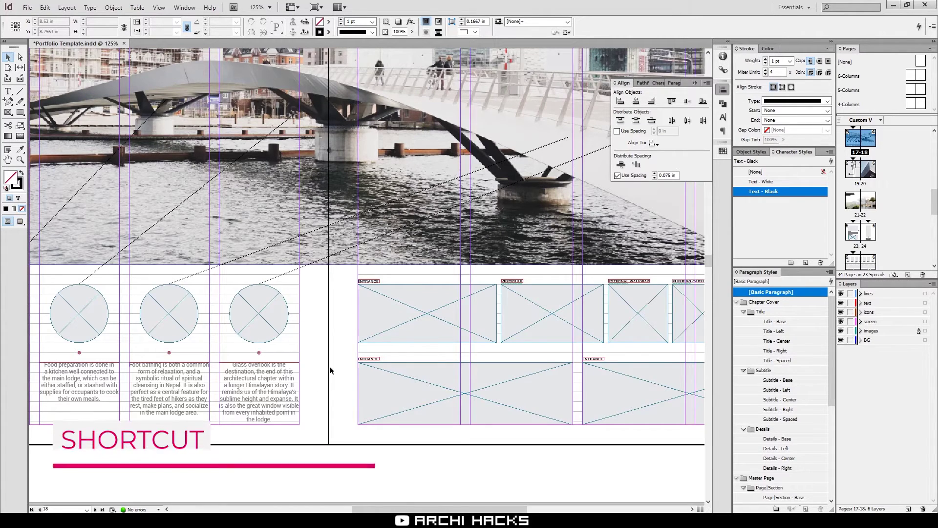
{"action": "key", "text": "w"}
{"action": "scroll", "coordinate": [356, 384], "scroll_direction": "up", "scroll_amount": 3}
{"action": "scroll", "coordinate": [357, 384], "scroll_direction": "left", "scroll_amount": 1}
{"action": "key", "text": "w"}
{"action": "key", "text": "ctrl+minus"}
{"action": "key", "text": "ctrl+minus"}
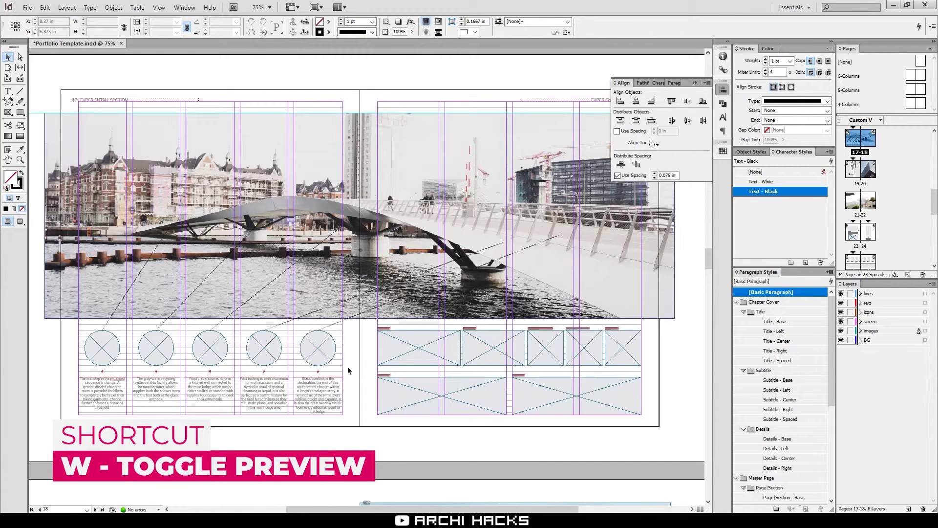
{"action": "scroll", "coordinate": [348, 371], "scroll_direction": "left", "scroll_amount": 2}
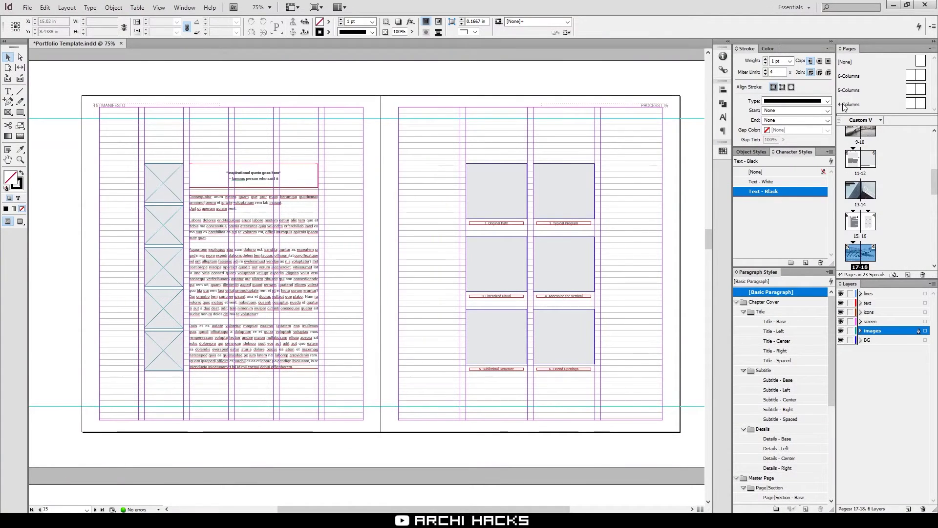
- Open the 6-Columns master spread for editing
{"action": "left_click", "coordinate": [854, 80]}
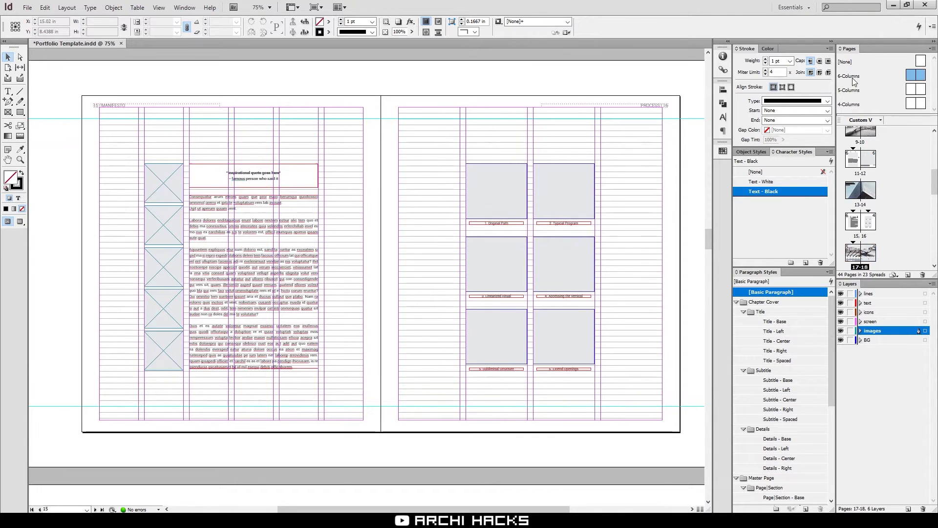
{"action": "double_click", "coordinate": [910, 81]}
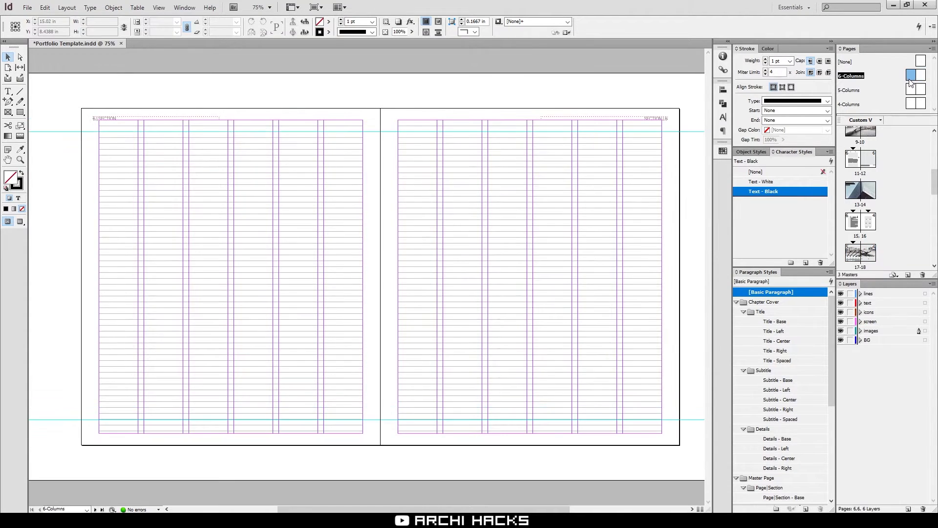
{"action": "key", "text": "w"}
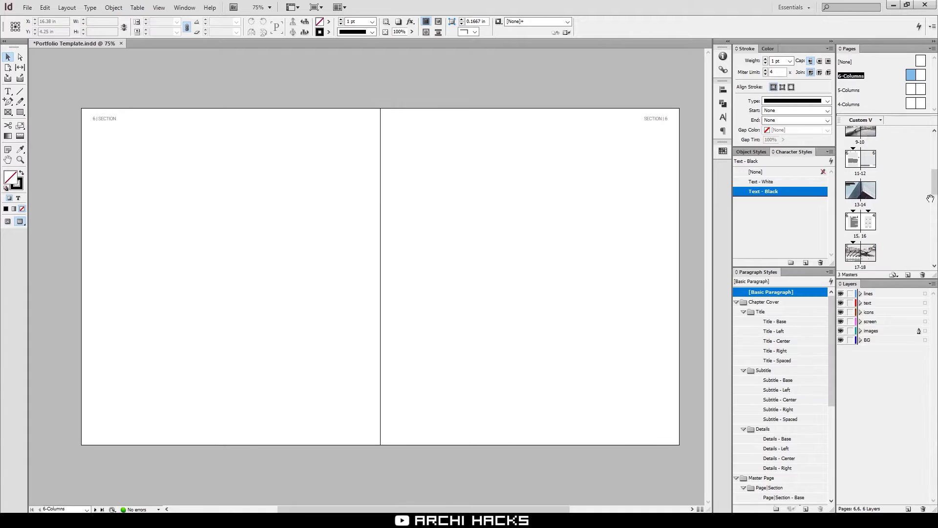
{"action": "left_click_drag", "start_coordinate": [934, 190], "coordinate": [934, 147]}
{"action": "key", "text": "w"}
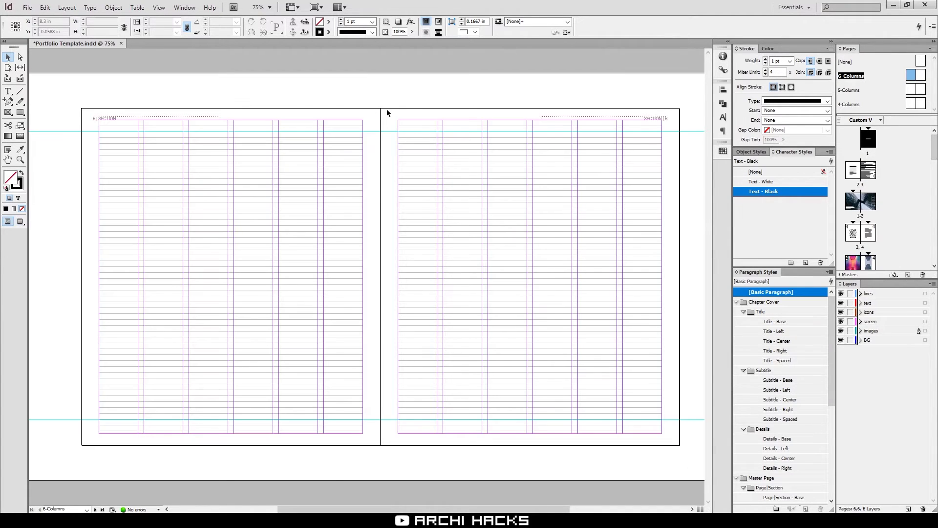
{"action": "left_click", "coordinate": [140, 120]}
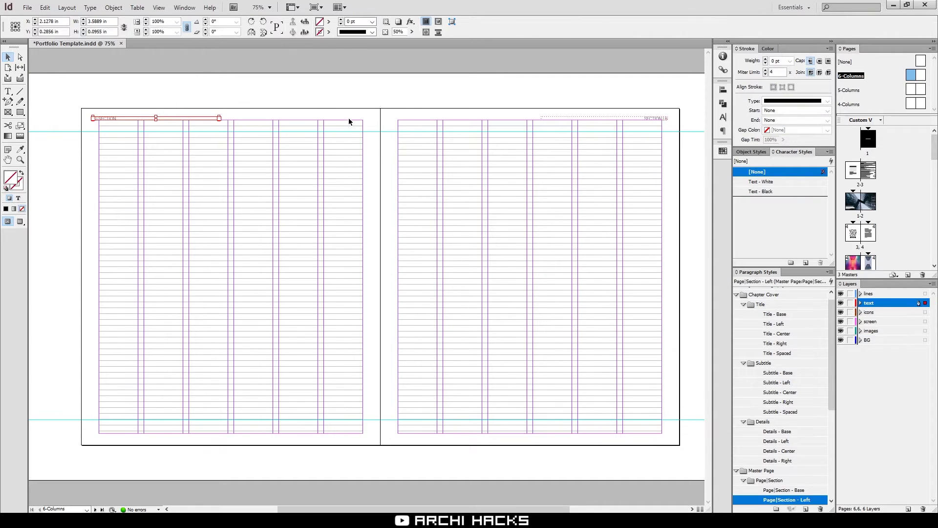
{"action": "left_click", "coordinate": [349, 130]}
- Draw an empty rectangle frame on the master's left page
{"action": "key", "text": "f"}
{"action": "left_click_drag", "start_coordinate": [166, 210], "coordinate": [320, 322]}
{"action": "key", "text": "v"}
{"action": "left_click", "coordinate": [345, 293]}
{"action": "left_click", "coordinate": [254, 306]}
{"action": "left_click", "coordinate": [395, 274]}
{"action": "key", "text": "w"}
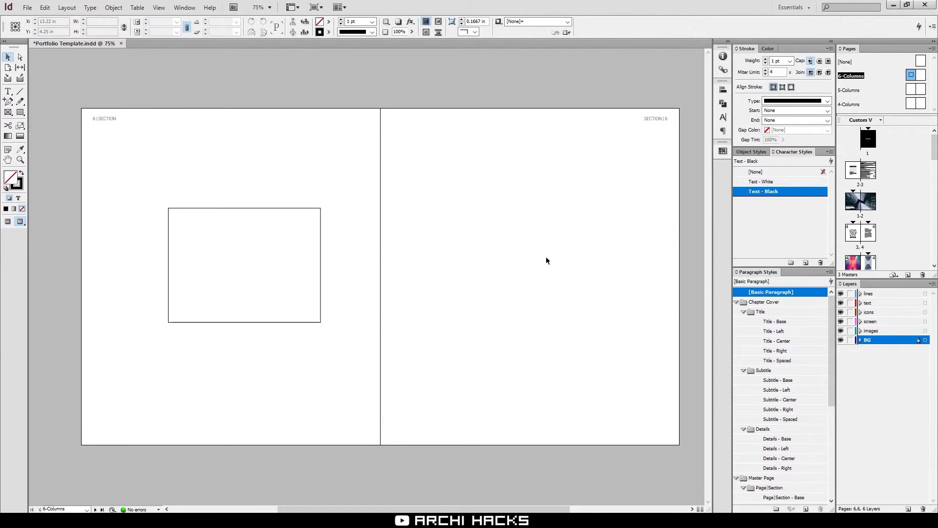
- Drag the 6-Columns master onto page 3, then undo it
{"action": "double_click", "coordinate": [856, 233]}
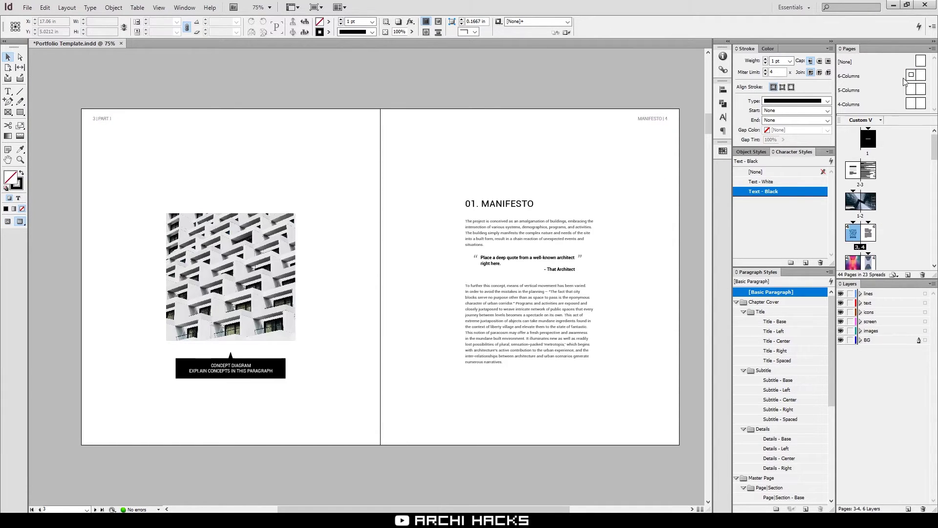
{"action": "left_click_drag", "start_coordinate": [912, 76], "coordinate": [853, 233]}
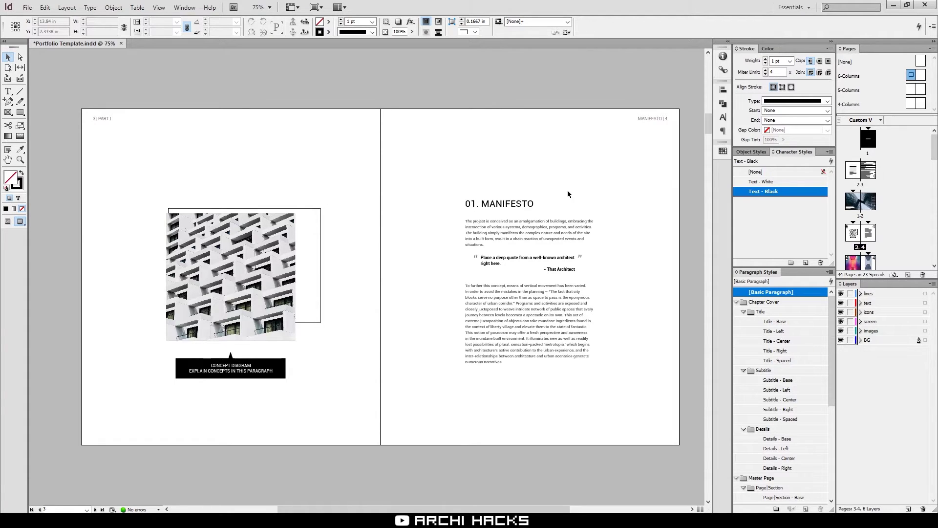
{"action": "key", "text": "ctrl+z"}
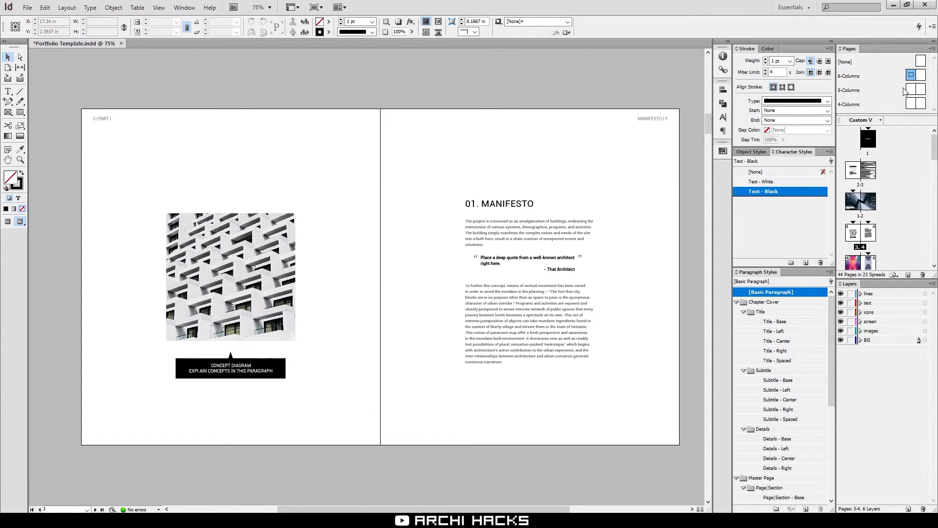
- Apply the 6-Columns master to pages 3–4 via Apply Master to Pages
{"action": "double_click", "coordinate": [865, 238]}
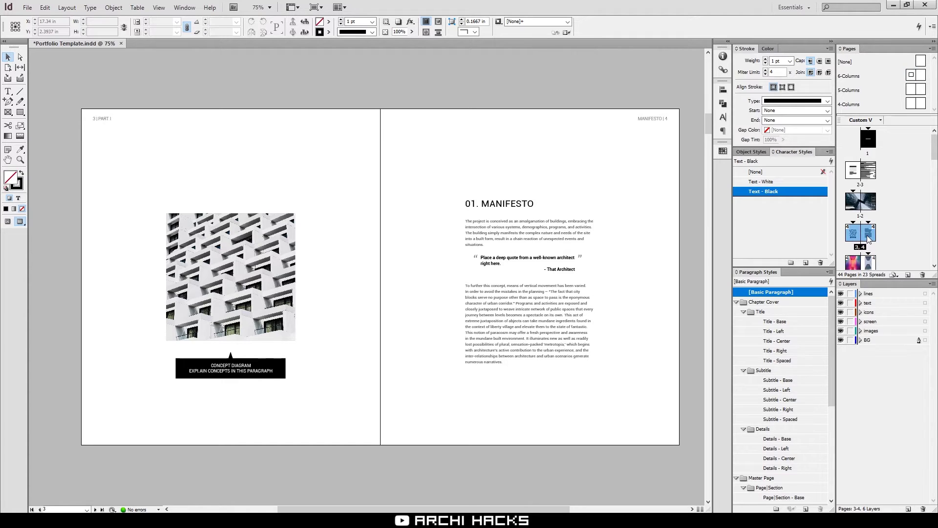
{"action": "right_click", "coordinate": [868, 239]}
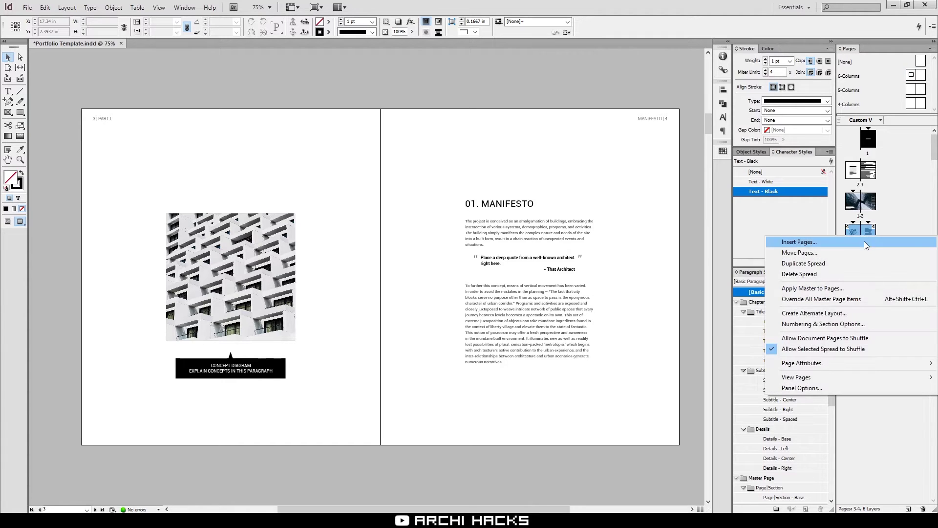
{"action": "left_click", "coordinate": [808, 292]}
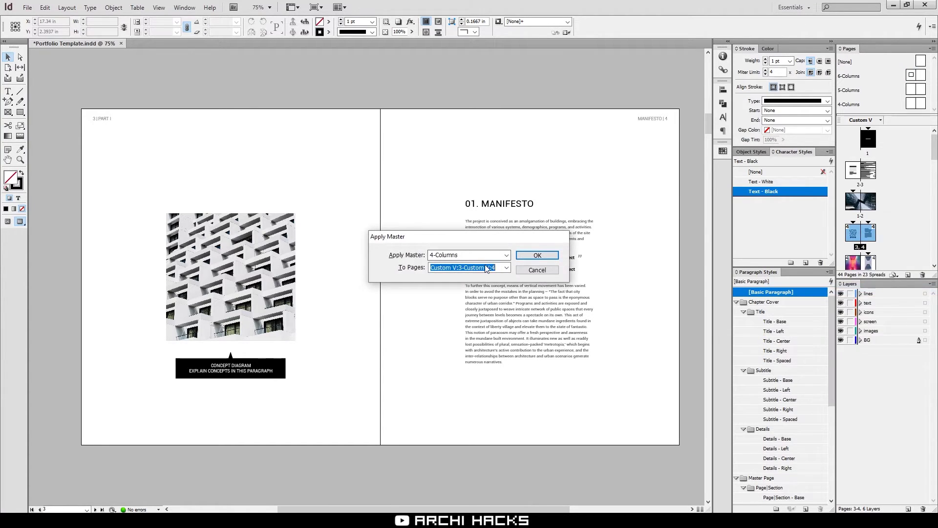
{"action": "left_click", "coordinate": [484, 255]}
{"action": "left_click", "coordinate": [481, 275]}
{"action": "left_click", "coordinate": [537, 255]}
- Reopen the 6-Columns master and delete its rectangle frame
{"action": "left_click", "coordinate": [912, 75]}
{"action": "double_click", "coordinate": [912, 75]}
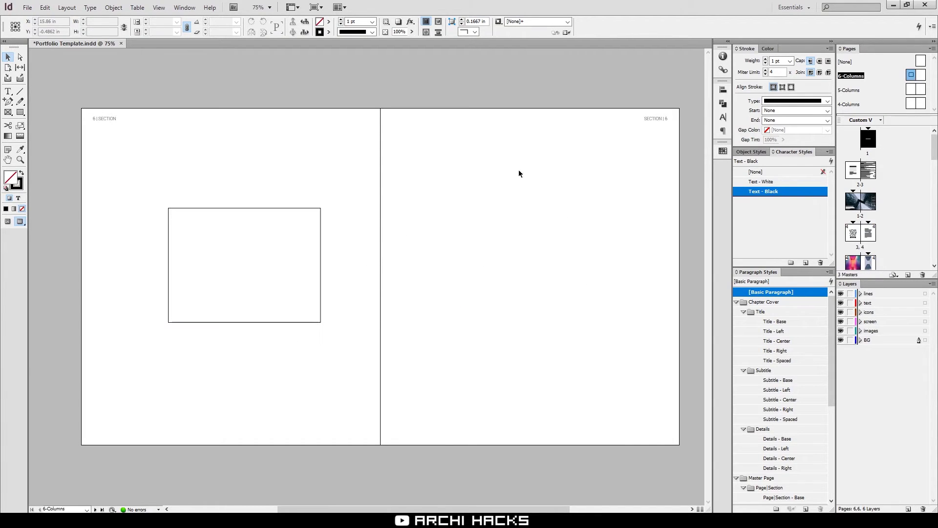
{"action": "left_click_drag", "start_coordinate": [319, 217], "coordinate": [290, 241]}
{"action": "key", "text": "Delete"}
{"action": "key", "text": "w"}
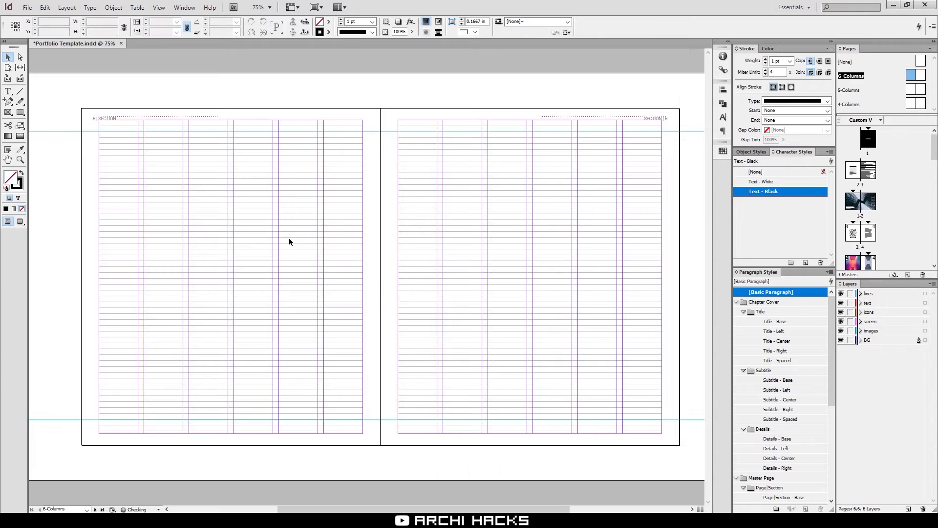
- Bring the left page's '6 | SECTION' header into view and enter its text
{"action": "left_click_drag", "start_coordinate": [169, 86], "coordinate": [251, 131]}
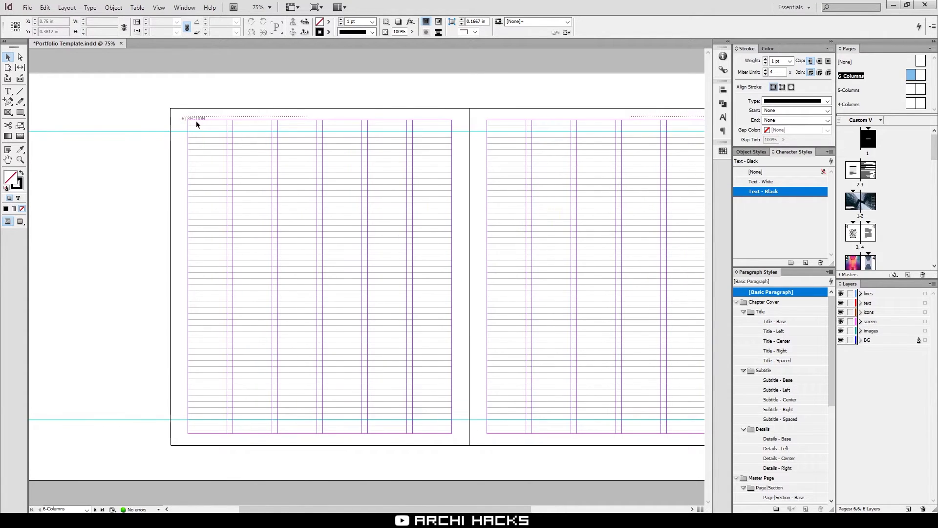
{"action": "scroll", "coordinate": [197, 125], "scroll_direction": "up", "scroll_amount": 3}
{"action": "left_click", "coordinate": [229, 183]}
{"action": "key", "text": "t"}
{"action": "left_click", "coordinate": [253, 155]}
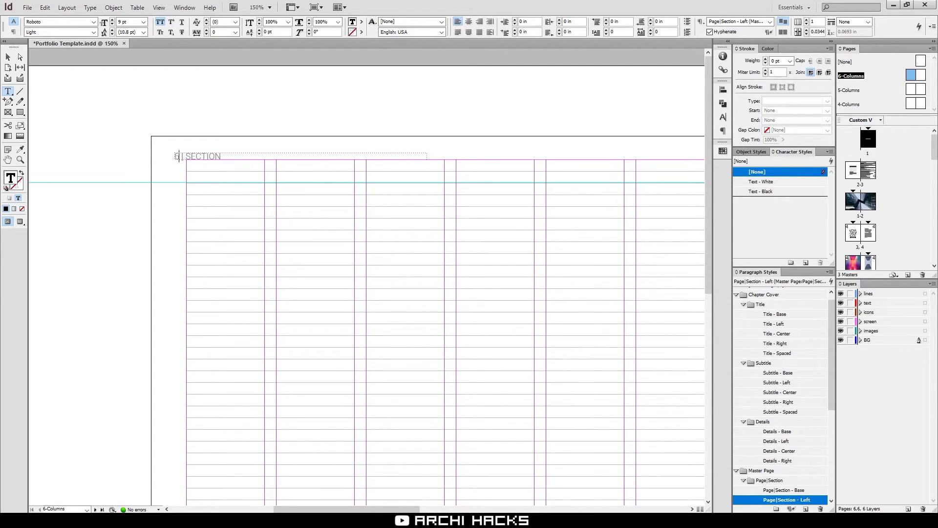
{"action": "key", "text": "Escape"}
- Replace the typed 6 with a Current Page Number marker from Insert Special Character > Markers
{"action": "key", "text": "t"}
{"action": "left_click_drag", "start_coordinate": [180, 156], "coordinate": [75, 165]}
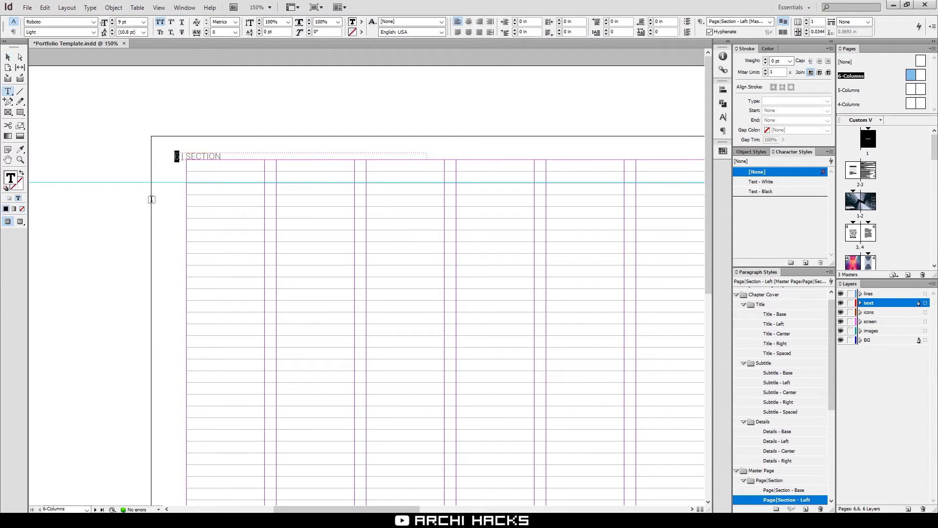
{"action": "key", "text": "BackSpace"}
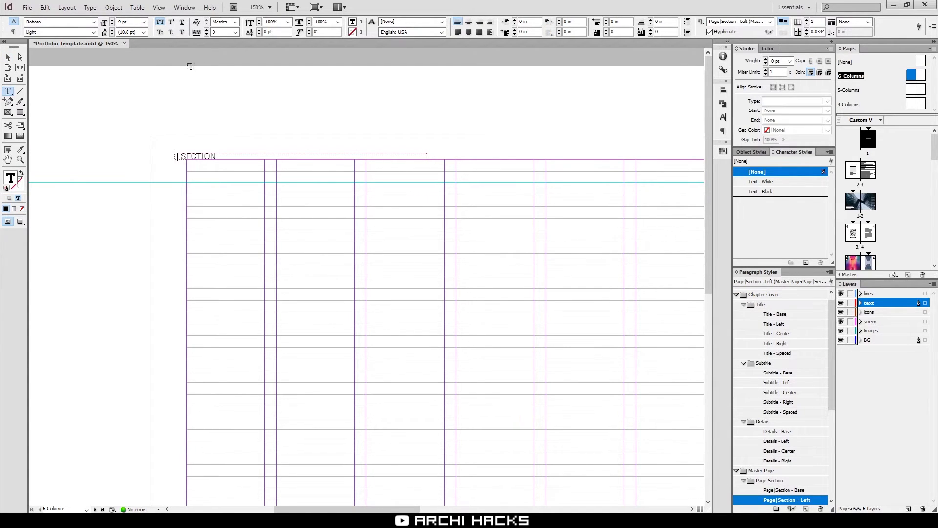
{"action": "left_click", "coordinate": [90, 8]}
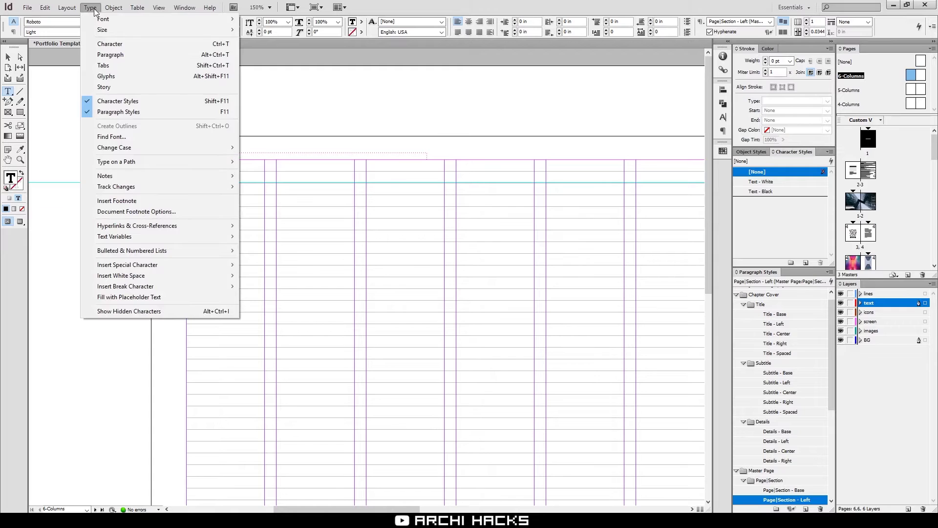
{"action": "mouse_move", "coordinate": [196, 267]}
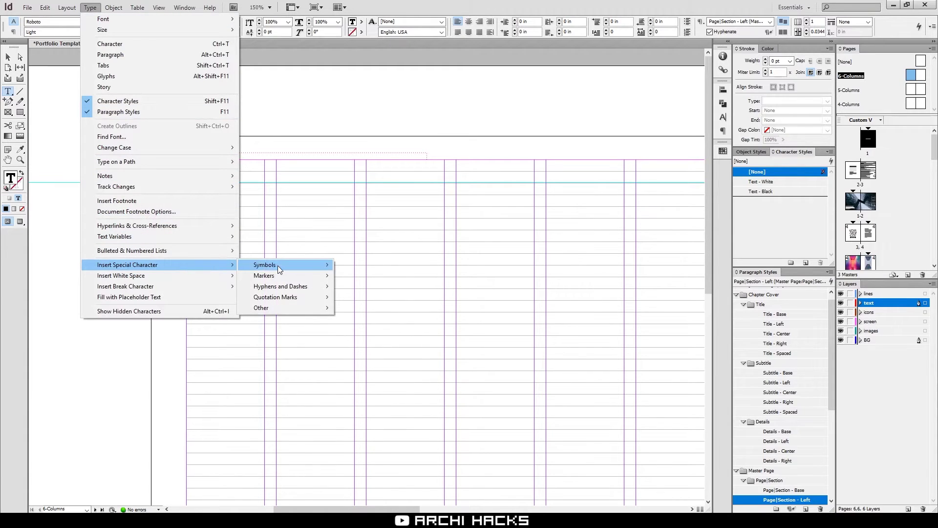
{"action": "mouse_move", "coordinate": [292, 277]}
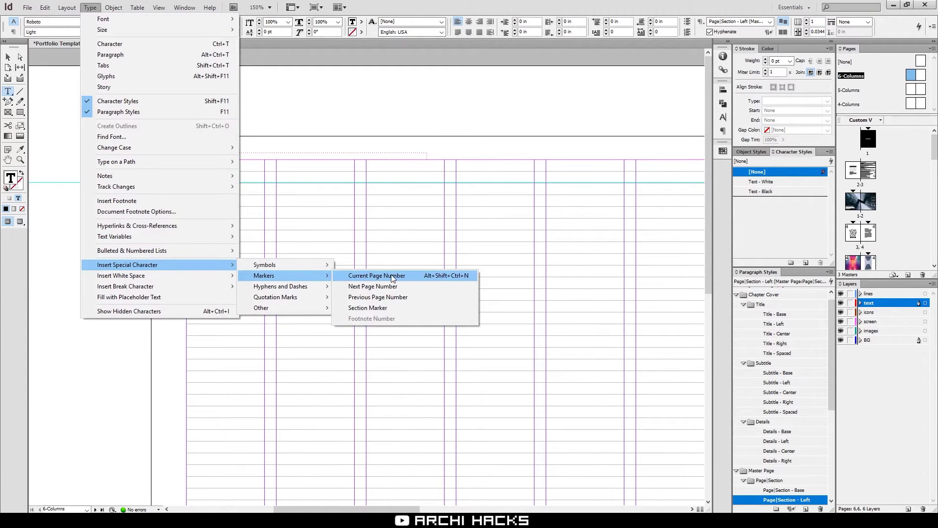
{"action": "left_click", "coordinate": [450, 277]}
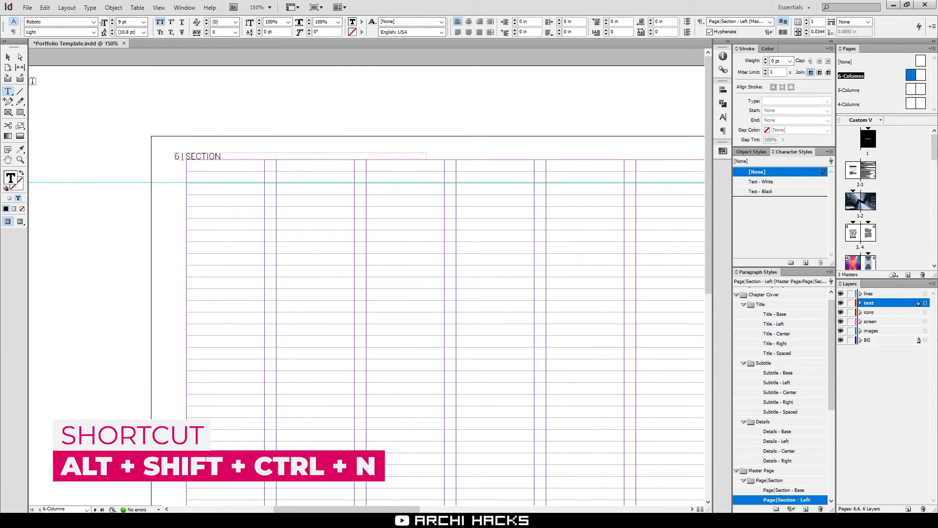
{"action": "key", "text": "Escape"}
{"action": "left_click", "coordinate": [123, 154]}
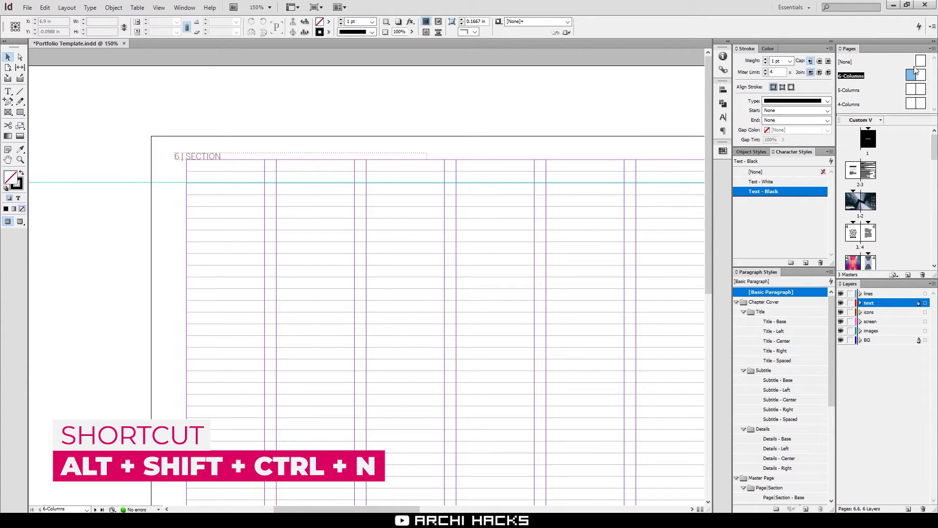
- Display page 3 from the Pages panel and toggle Preview mode on and off
{"action": "left_click", "coordinate": [923, 62]}
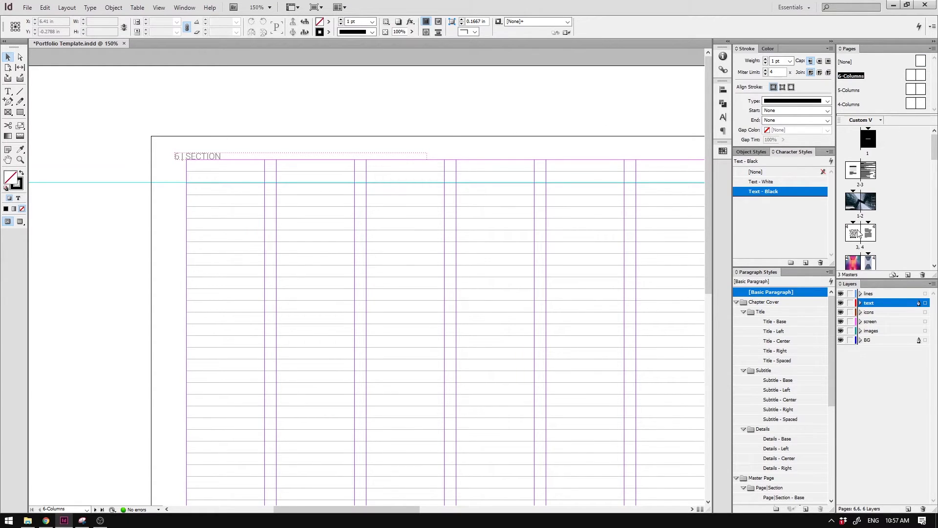
{"action": "left_click", "coordinate": [859, 234]}
{"action": "double_click", "coordinate": [856, 234]}
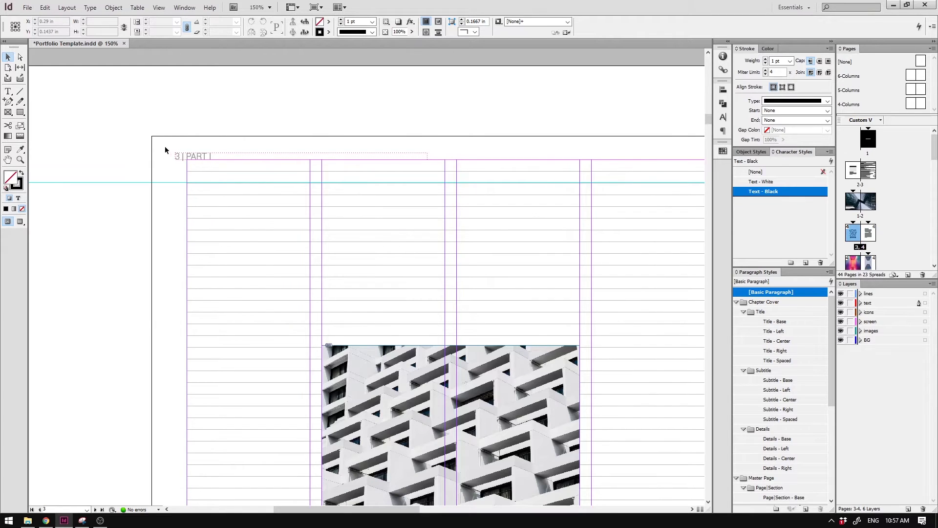
{"action": "key", "text": "w"}
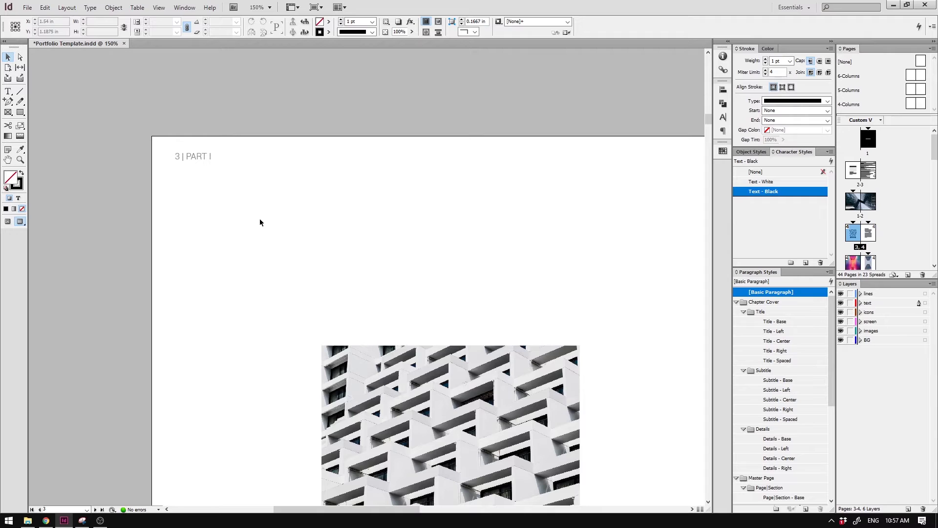
{"action": "key", "text": "w"}
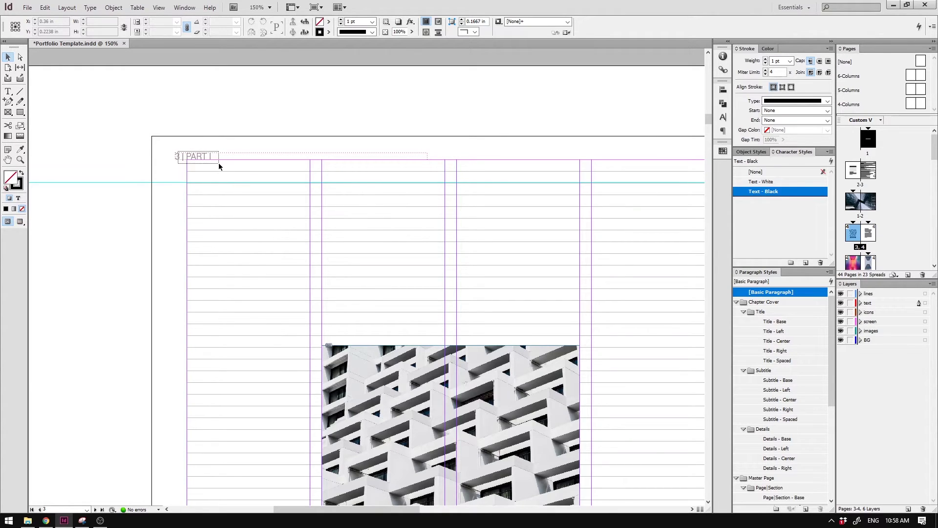
- Pan around page 3 and override its '3 | PART |' master header frame
{"action": "left_click_drag", "start_coordinate": [425, 287], "coordinate": [477, 241]}
{"action": "left_click_drag", "start_coordinate": [560, 275], "coordinate": [471, 193]}
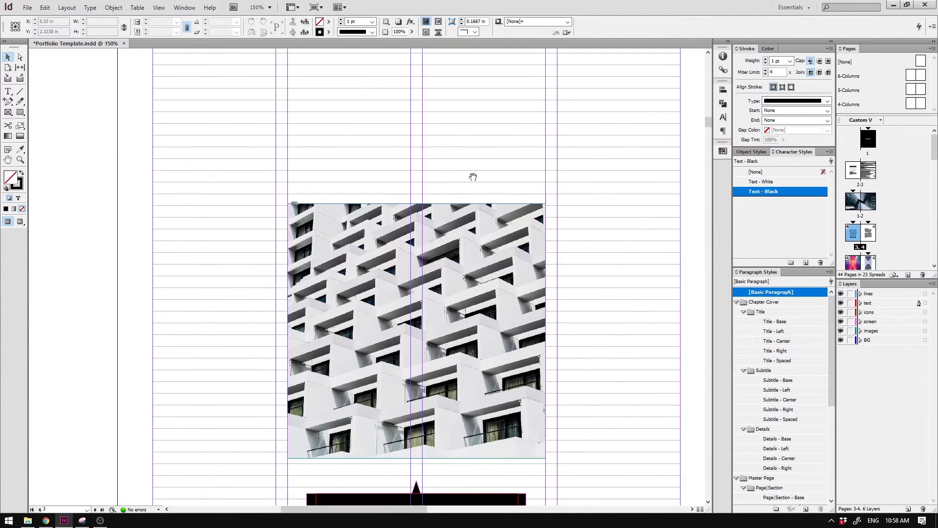
{"action": "left_click_drag", "start_coordinate": [538, 484], "coordinate": [512, 57]}
{"action": "mouse_move", "coordinate": [477, 390]}
{"action": "left_mouse_down"}
{"action": "mouse_move", "coordinate": [503, 134]}
{"action": "mouse_move", "coordinate": [513, 419]}
{"action": "left_mouse_up"}
{"action": "left_click_drag", "start_coordinate": [438, 59], "coordinate": [479, 462]}
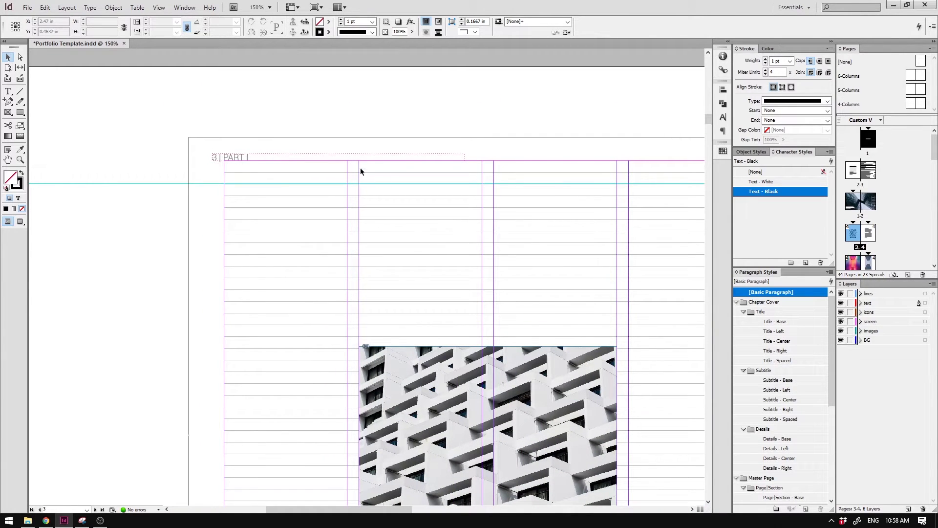
{"action": "left_click", "coordinate": [298, 157], "text": "ctrl+shift"}
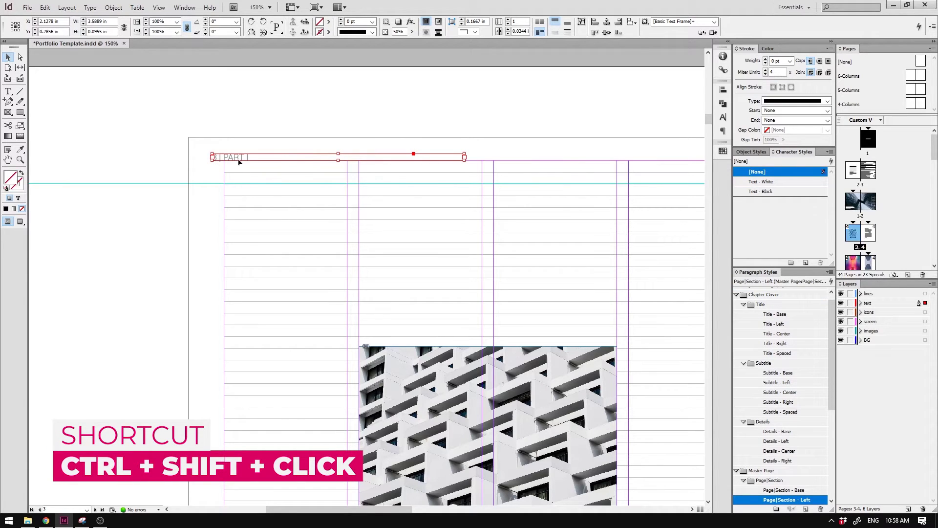
- Replace 'PART I' in page 3's header with 'EDITED TEXT', keeping the automatic page number
{"action": "double_click", "coordinate": [222, 161]}
{"action": "left_click_drag", "start_coordinate": [224, 158], "coordinate": [326, 145]}
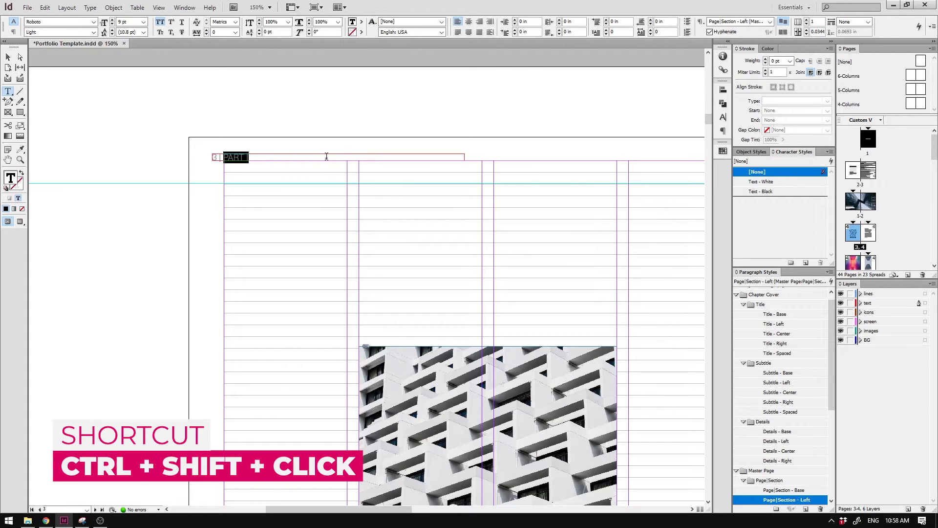
{"action": "type", "text": "GREAT"}
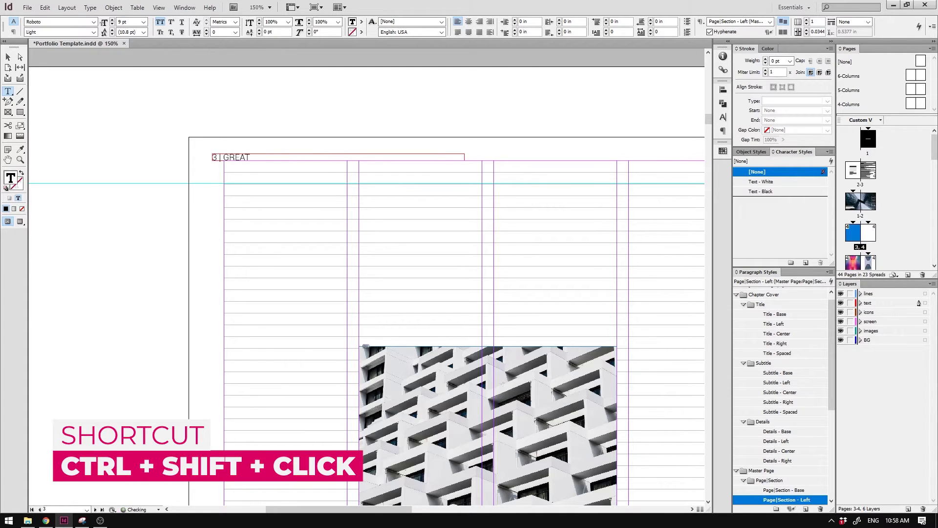
{"action": "key", "text": "BackSpace"}
{"action": "key", "text": "BackSpace"}
{"action": "type", "text": "MASTE"}
{"action": "key", "text": "BackSpace"}
{"action": "key", "text": "BackSpace"}
{"action": "key", "text": "BackSpace"}
{"action": "key", "text": "BackSpace"}
{"action": "key", "text": "BackSpace"}
{"action": "type", "text": "EDITED TE"}
{"action": "key", "text": "BackSpace"}
{"action": "type", "text": "TEX"}
{"action": "key", "text": "Escape"}
- Preview without guides and compare the 6-Columns master against page 3
{"action": "key", "text": "w"}
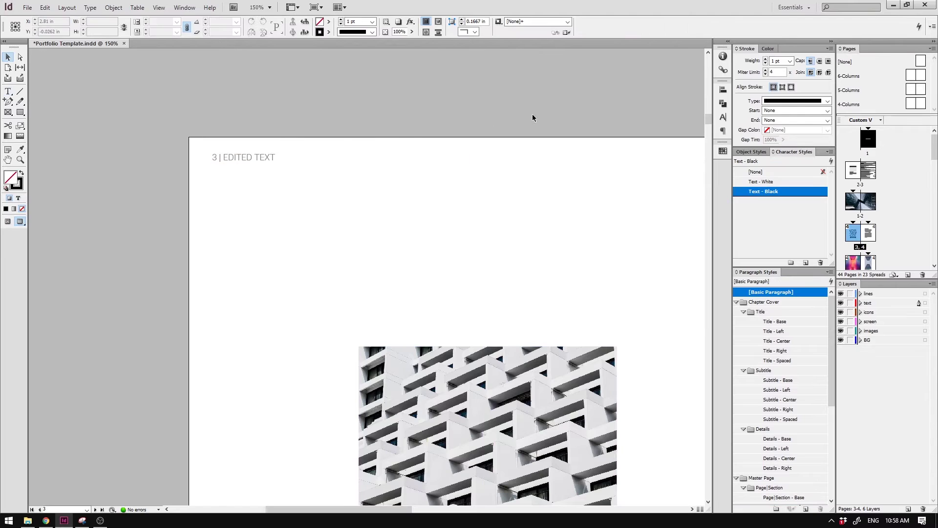
{"action": "left_click", "coordinate": [911, 76]}
{"action": "left_click", "coordinate": [850, 238]}
- On the 4-Columns master, move the '4 | SECTION' header frame to the margin corner
{"action": "double_click", "coordinate": [850, 235]}
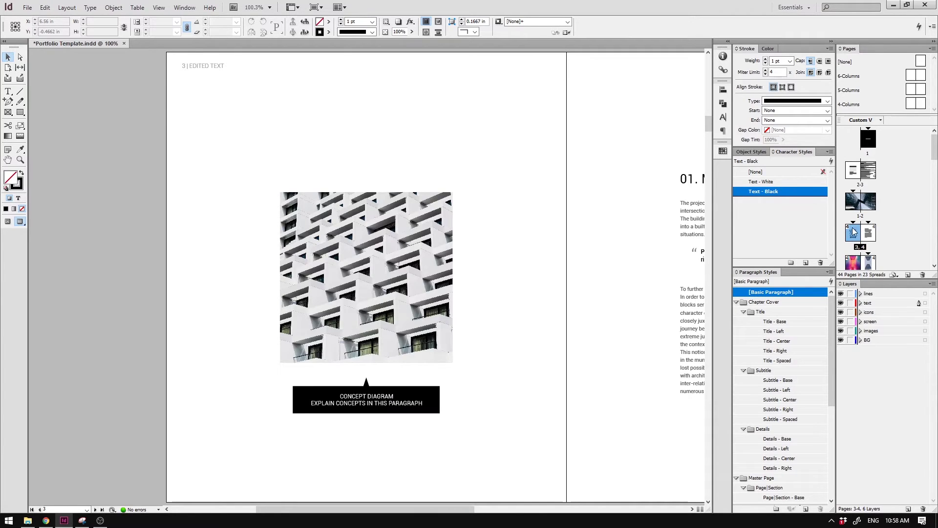
{"action": "double_click", "coordinate": [911, 104]}
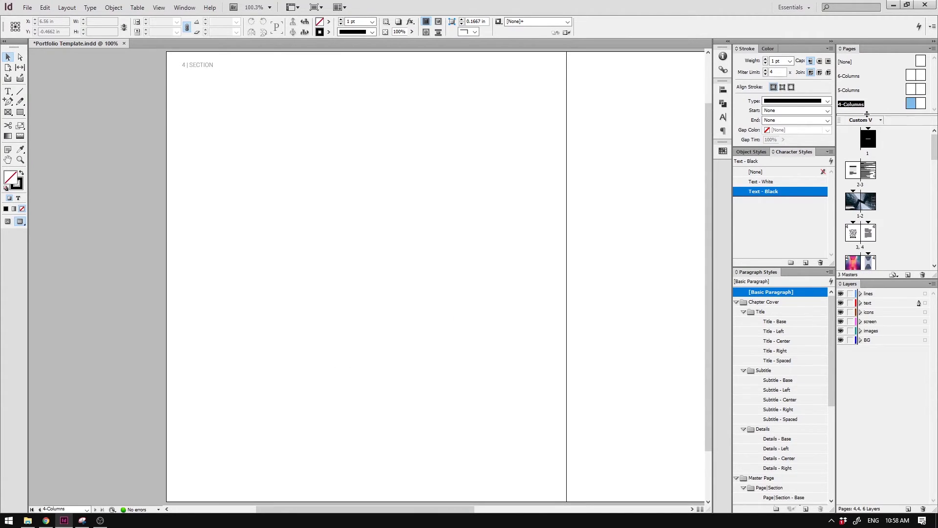
{"action": "key", "text": "w"}
{"action": "left_click_drag", "start_coordinate": [203, 66], "coordinate": [209, 71]}
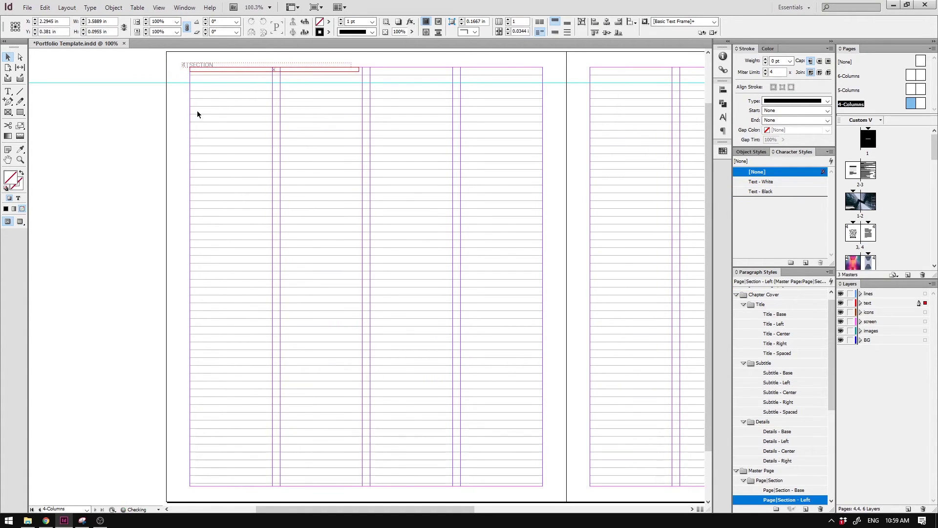
{"action": "left_click", "coordinate": [220, 140]}
{"action": "key", "text": "w"}
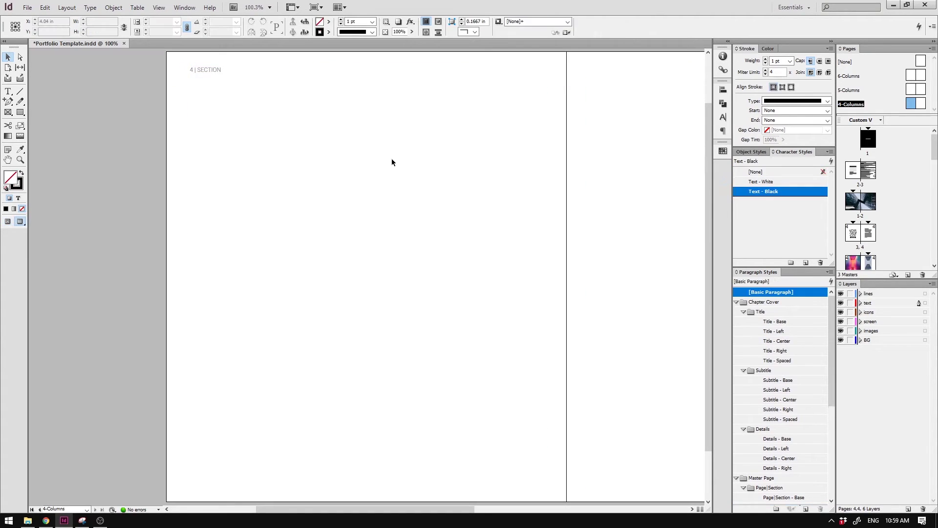
- Return to page 3 and check that its EDITED TEXT header frame kept its override
{"action": "double_click", "coordinate": [853, 237]}
{"action": "key", "text": "w"}
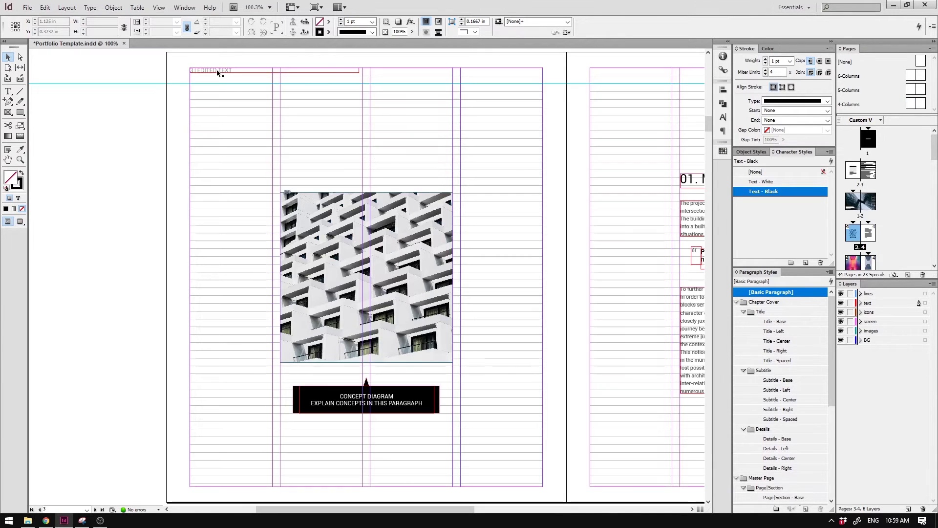
{"action": "left_click", "coordinate": [207, 70]}
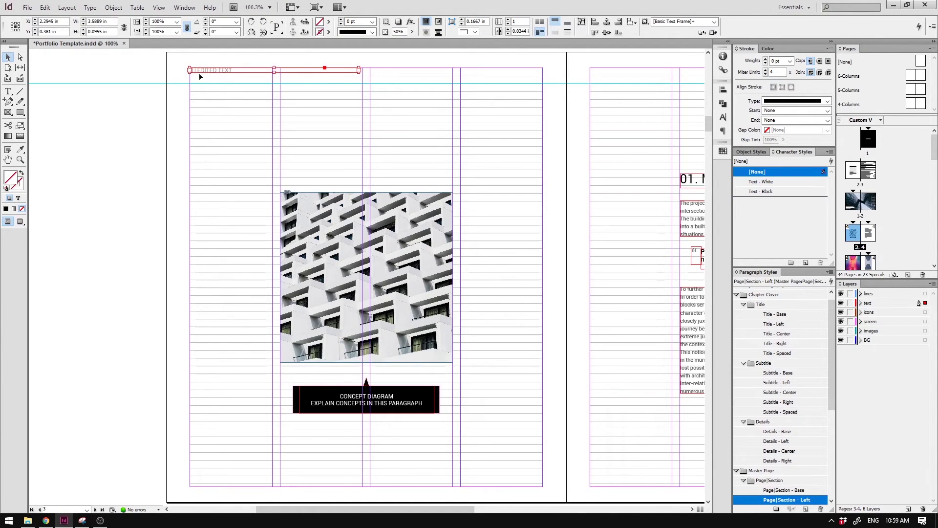
{"action": "left_click", "coordinate": [220, 61]}
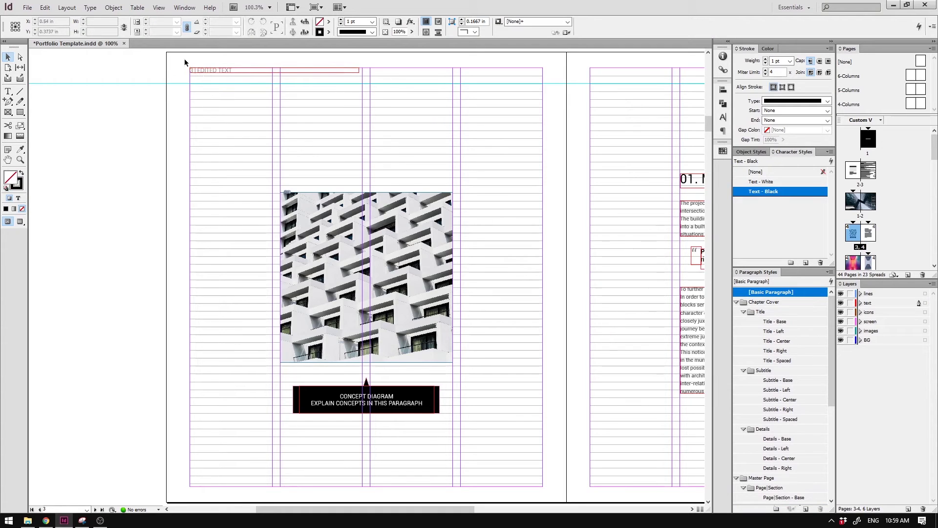
{"action": "left_click_drag", "start_coordinate": [183, 60], "coordinate": [215, 83]}
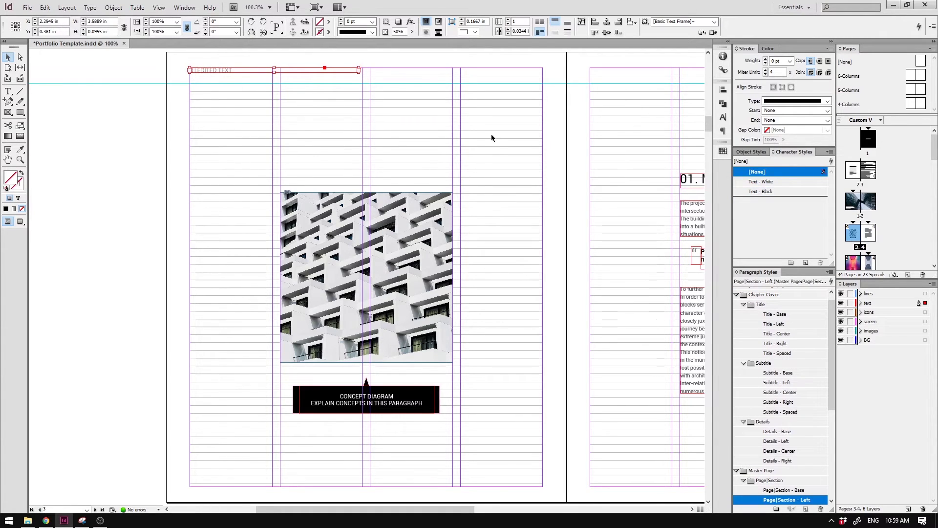
{"action": "left_click", "coordinate": [384, 110]}
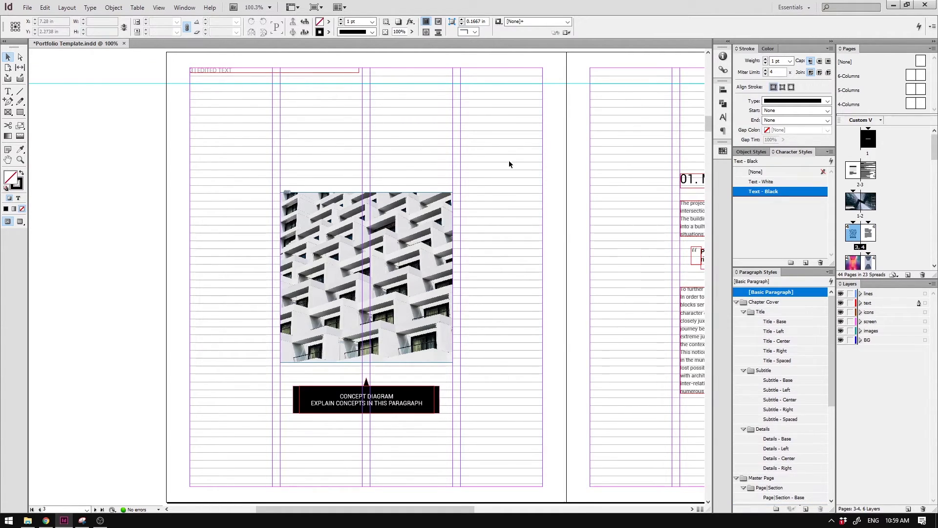
{"action": "key", "text": "ctrl+z"}
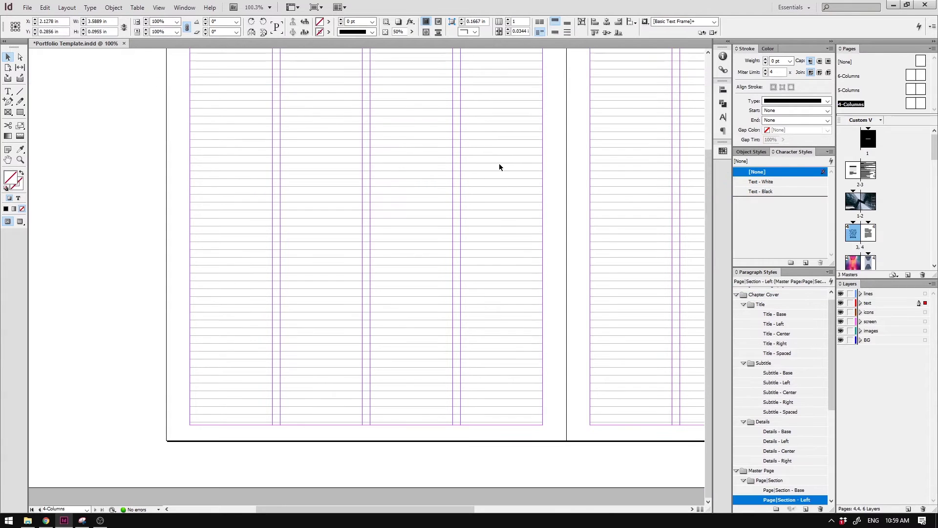
{"action": "key", "text": "ctrl+z"}
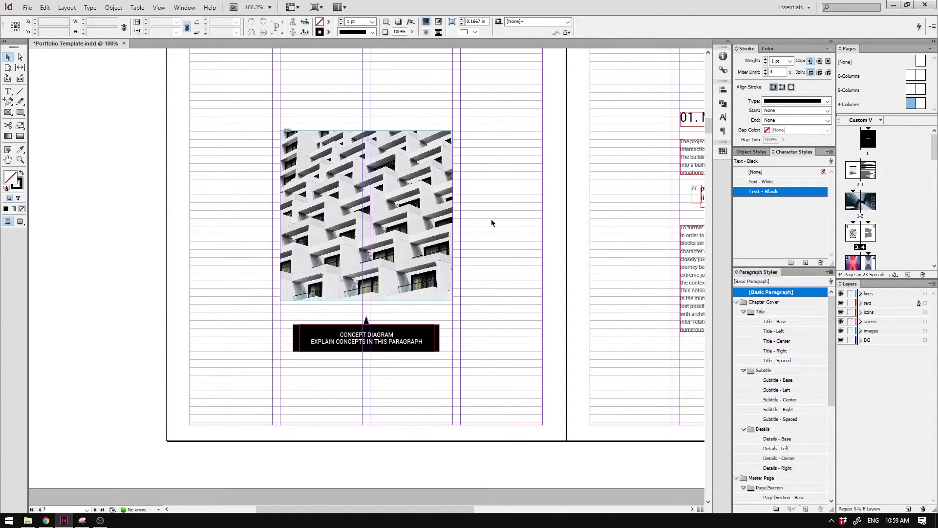
{"action": "scroll", "coordinate": [296, 207], "scroll_direction": "up", "scroll_amount": 3}
- Bring the 01. MANIFESTO spread into view with frame edges and guides showing
{"action": "key", "text": "w"}
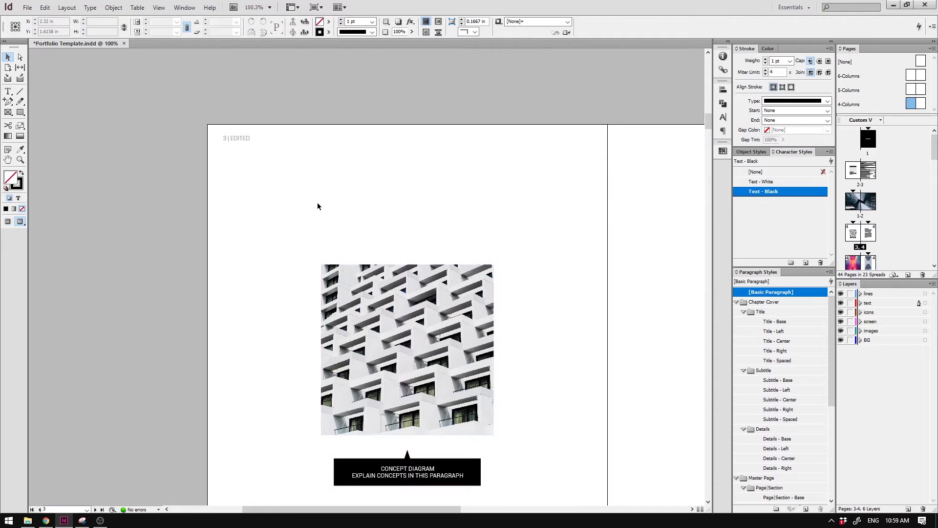
{"action": "left_click_drag", "start_coordinate": [551, 258], "coordinate": [500, 218]}
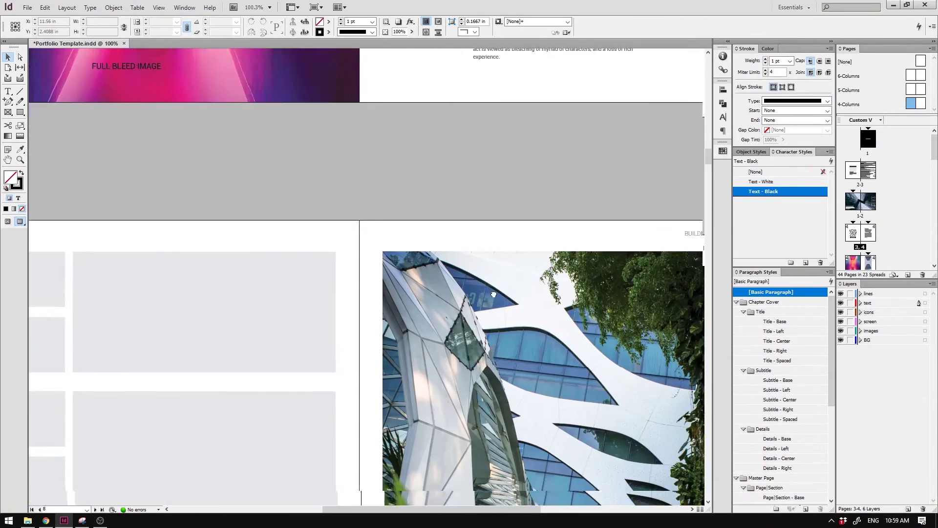
{"action": "scroll", "coordinate": [493, 201], "scroll_direction": "up", "scroll_amount": 15}
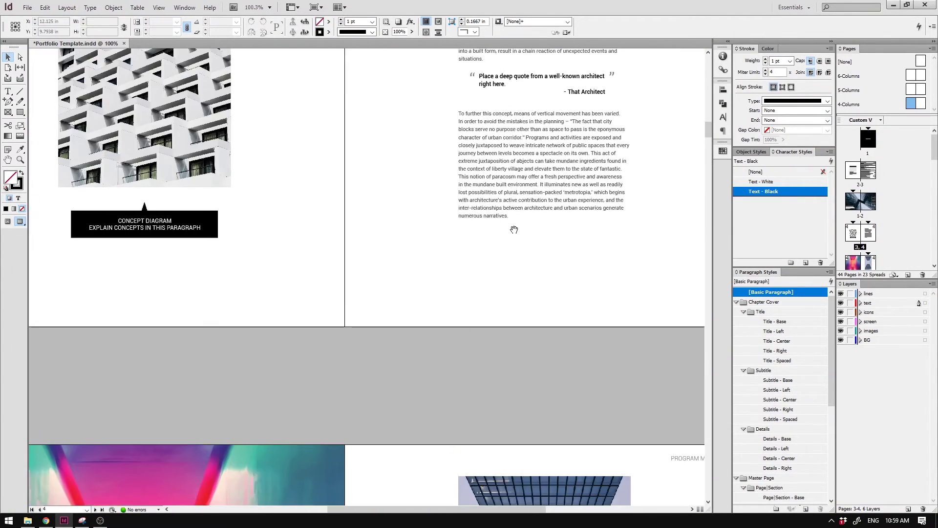
{"action": "left_click_drag", "start_coordinate": [519, 220], "coordinate": [514, 416]}
{"action": "left_click_drag", "start_coordinate": [607, 366], "coordinate": [577, 313]}
{"action": "key", "text": "w"}
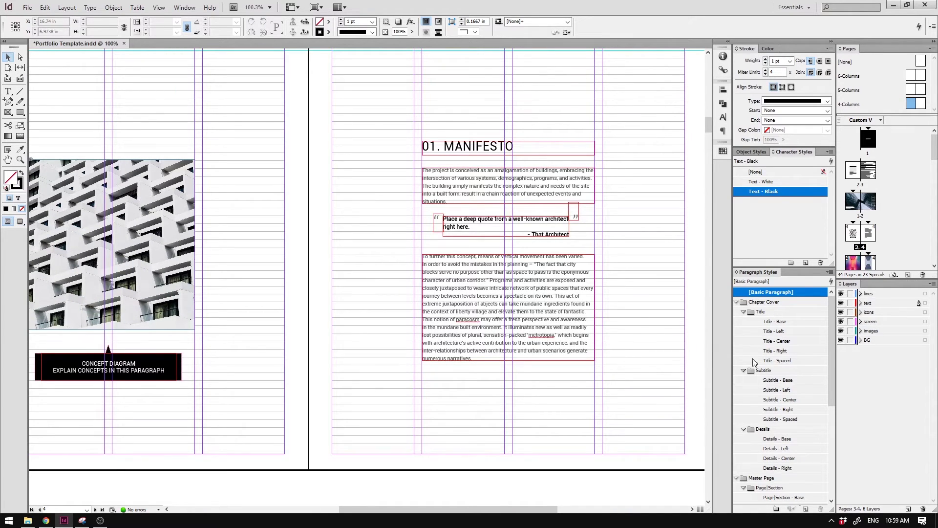
- Select the Title - Base style and inspect the spread's body text frames
{"action": "left_click", "coordinate": [782, 322]}
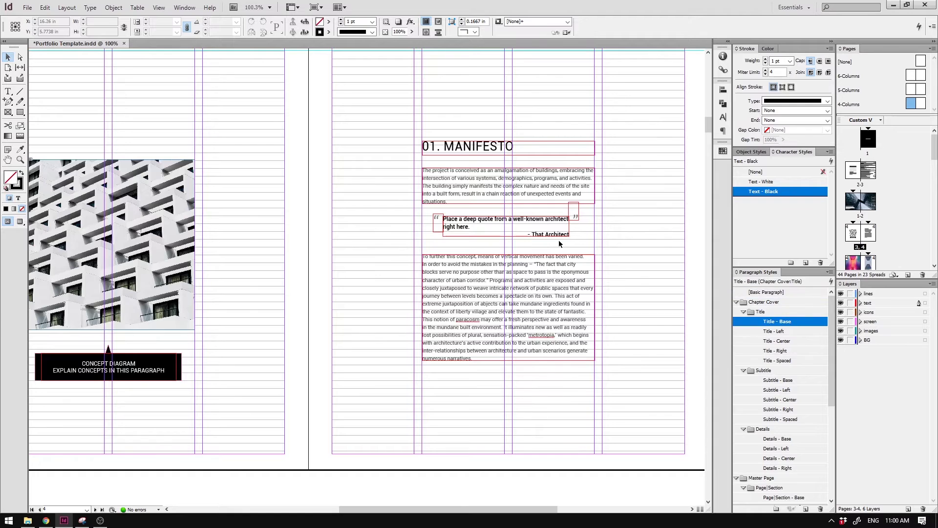
{"action": "left_click", "coordinate": [581, 283]}
{"action": "left_click", "coordinate": [566, 189], "text": "shift"}
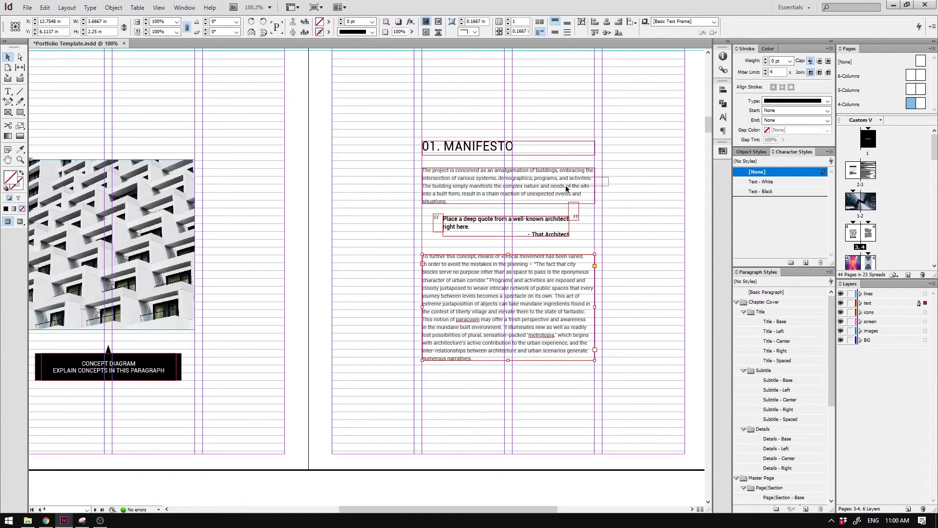
{"action": "left_click", "coordinate": [623, 169]}
- Zoom in on the Project 1 cover and select its PROJECT 1 title and ENTER SUBTITLE frames
{"action": "key", "text": "ctrl+minus"}
{"action": "key", "text": "ctrl+minus"}
{"action": "key", "text": "ctrl+minus"}
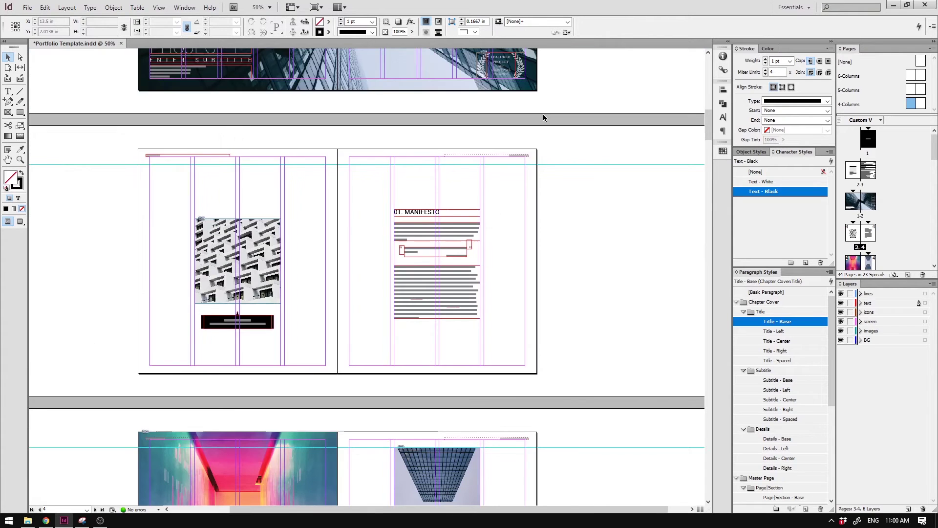
{"action": "left_click_drag", "start_coordinate": [387, 235], "coordinate": [478, 366]}
{"action": "left_click", "coordinate": [296, 179]}
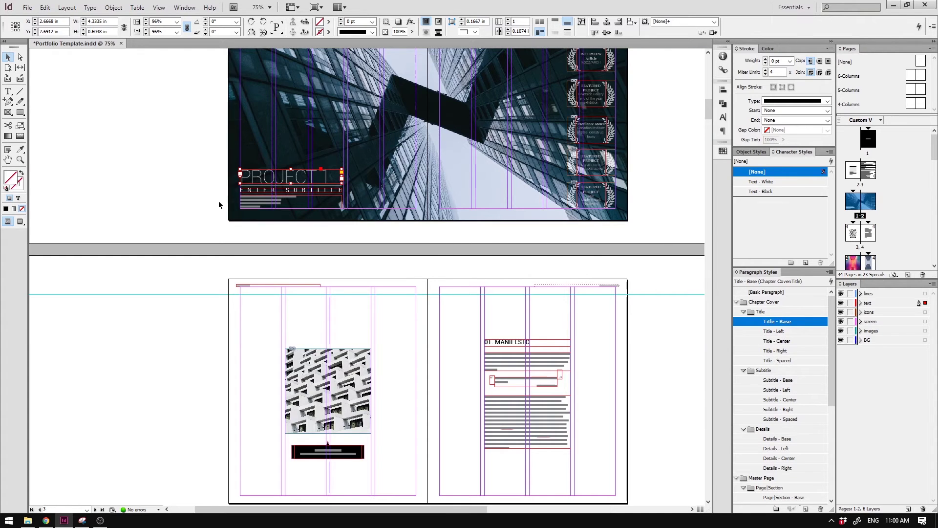
{"action": "key", "text": "ctrl+equal"}
{"action": "key", "text": "ctrl+equal"}
{"action": "key", "text": "ctrl+equal"}
{"action": "key", "text": "ctrl+equal"}
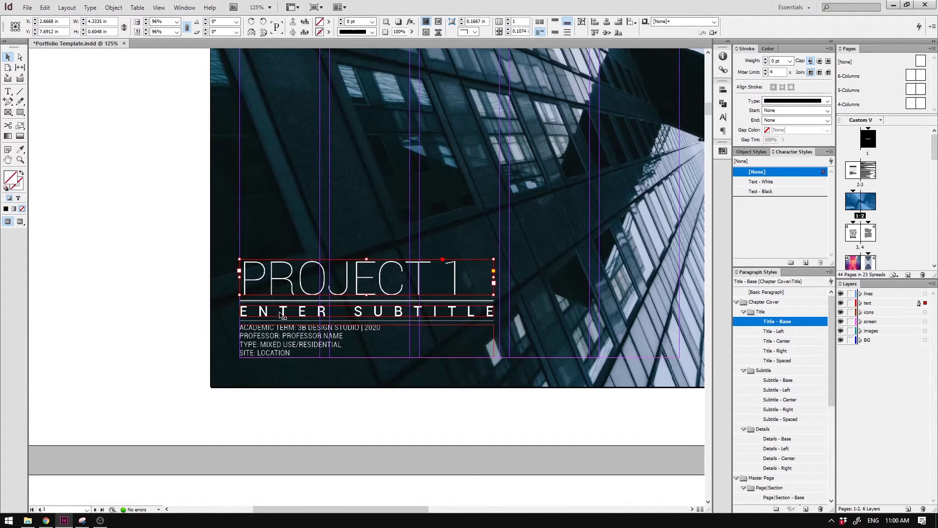
{"action": "left_click", "coordinate": [281, 315]}
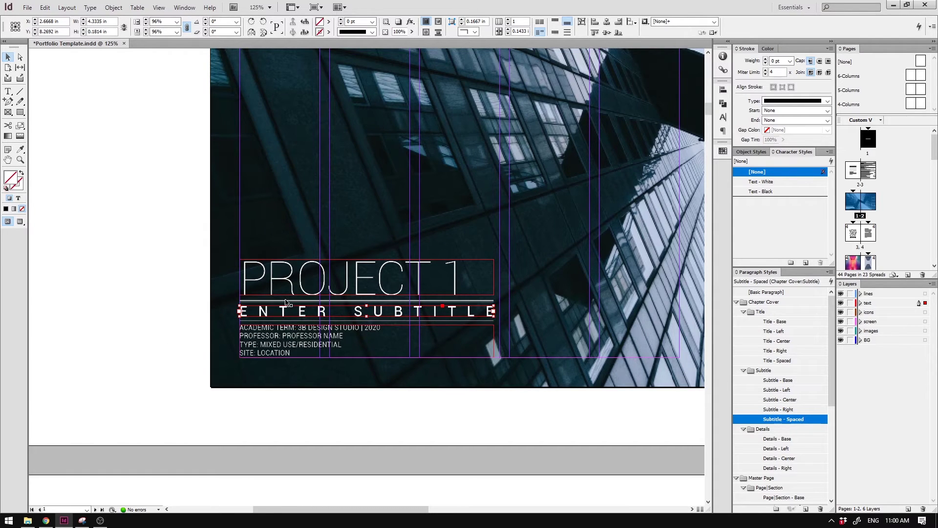
{"action": "left_click", "coordinate": [458, 218]}
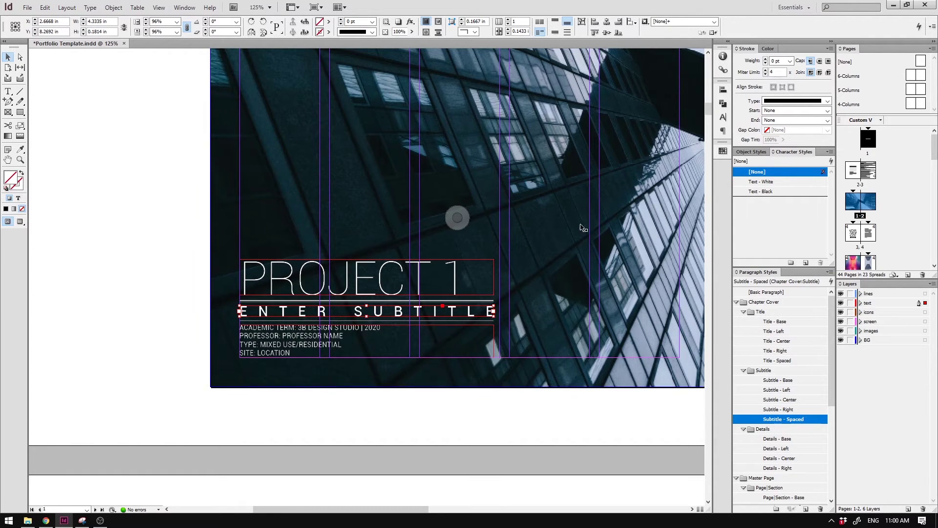
{"action": "left_click", "coordinate": [185, 7]}
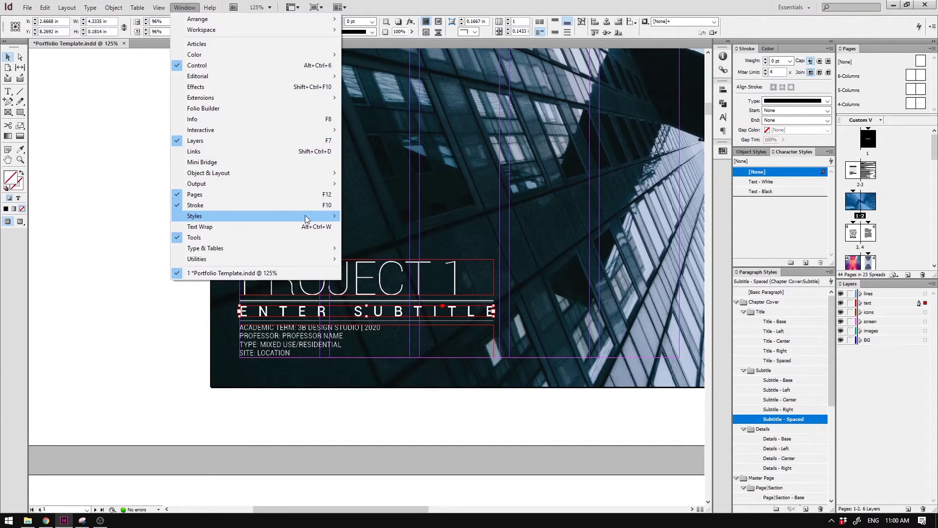
{"action": "mouse_move", "coordinate": [332, 219]}
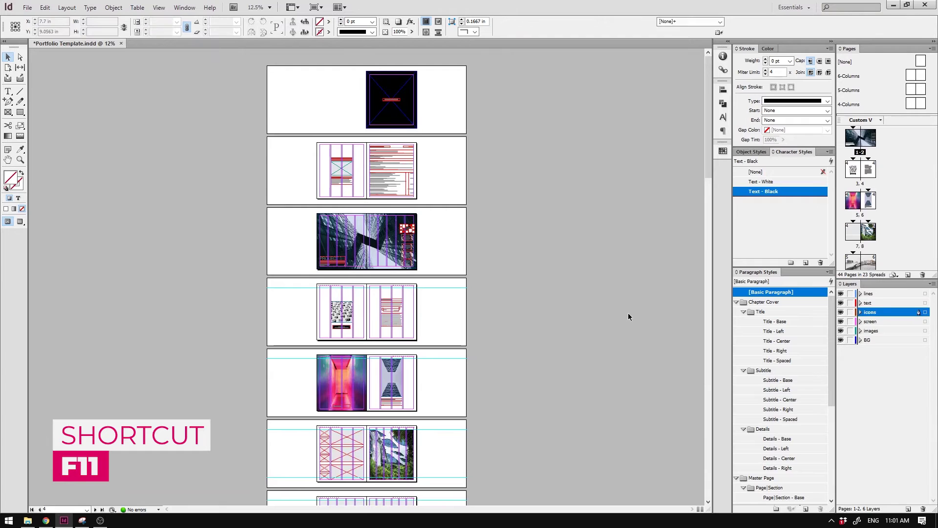
- Return to the Project 1 cover at actual size (100%)
{"action": "key", "text": "ctrl+z"}
{"action": "key", "text": "ctrl+z"}
{"action": "key", "text": "ctrl+z"}
{"action": "key", "text": "ctrl+z"}
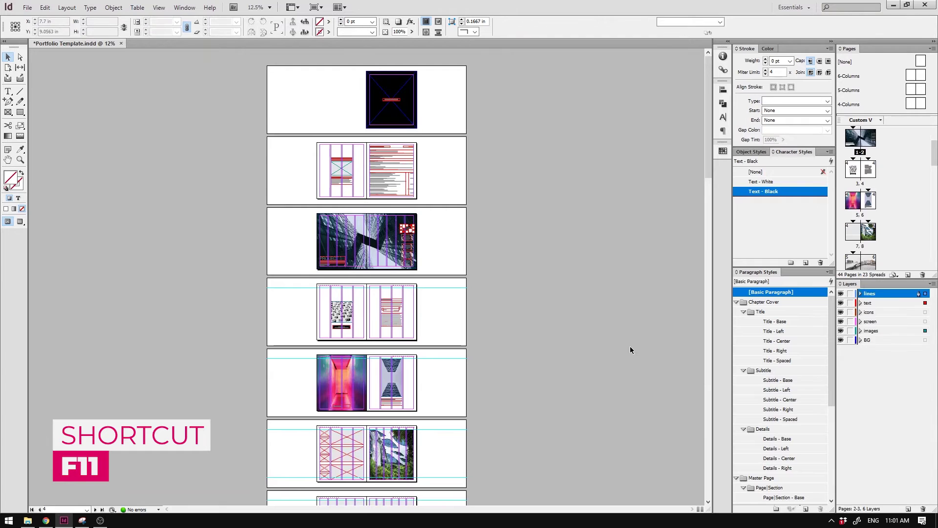
{"action": "left_click_drag", "start_coordinate": [502, 377], "coordinate": [546, 245]}
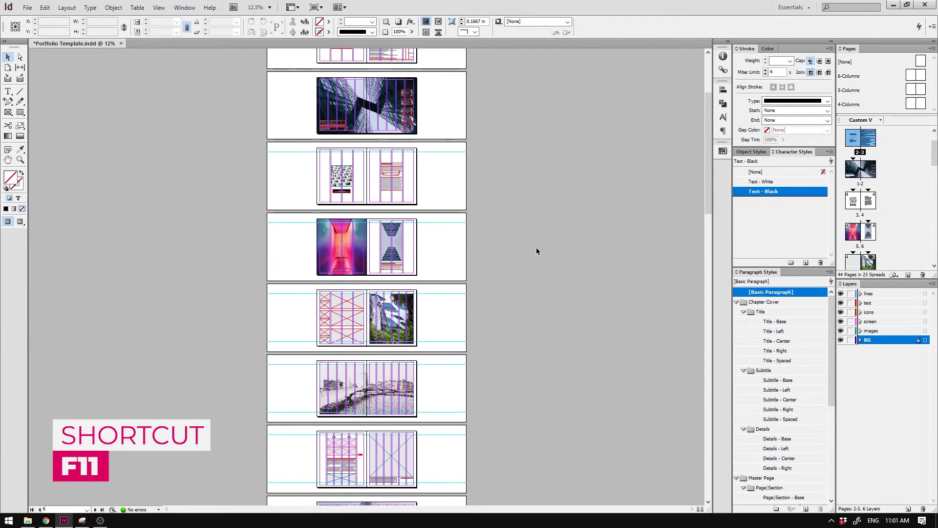
{"action": "key", "text": "ctrl+1"}
{"action": "scroll", "coordinate": [429, 197], "scroll_direction": "up", "scroll_amount": 20}
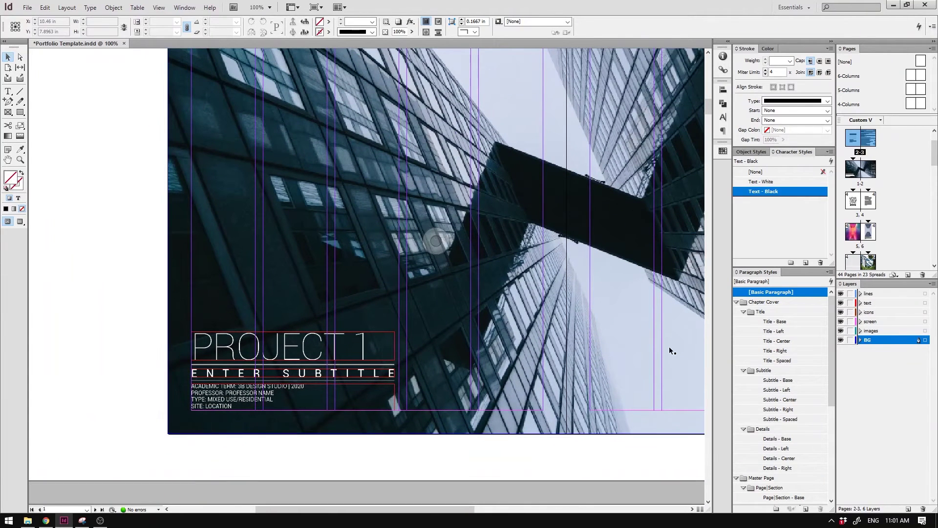
{"action": "mouse_move", "coordinate": [833, 353]}
{"action": "left_mouse_down"}
{"action": "mouse_move", "coordinate": [842, 419]}
{"action": "mouse_move", "coordinate": [837, 365]}
{"action": "left_mouse_up"}
- Browse the Title - Base, Center and Left styles, then select the PROJECT 1 frame
{"action": "left_click", "coordinate": [785, 322]}
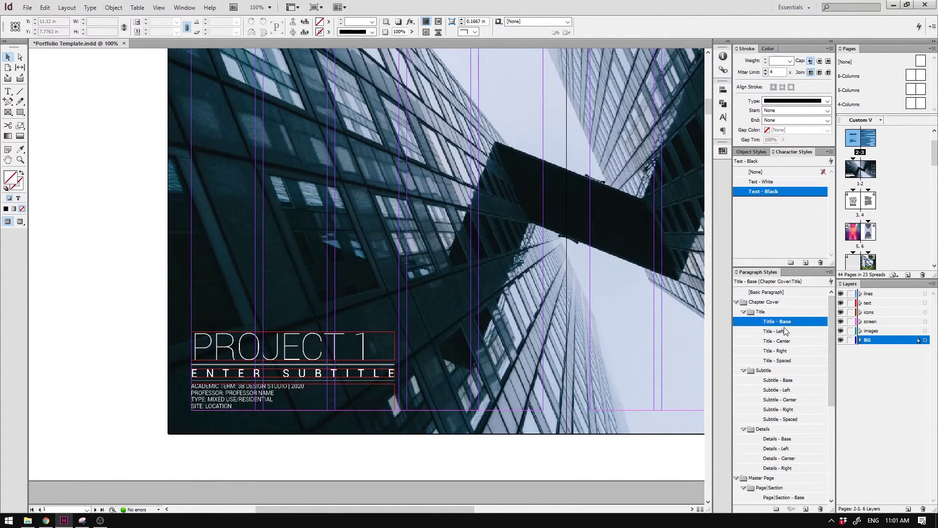
{"action": "left_click", "coordinate": [781, 339]}
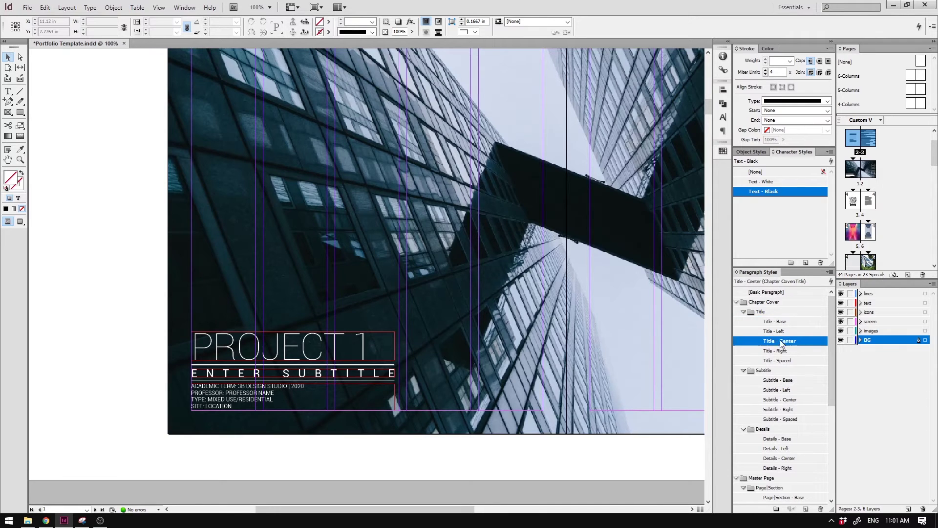
{"action": "left_click", "coordinate": [780, 333]}
{"action": "left_click", "coordinate": [785, 344]}
{"action": "left_click", "coordinate": [266, 347]}
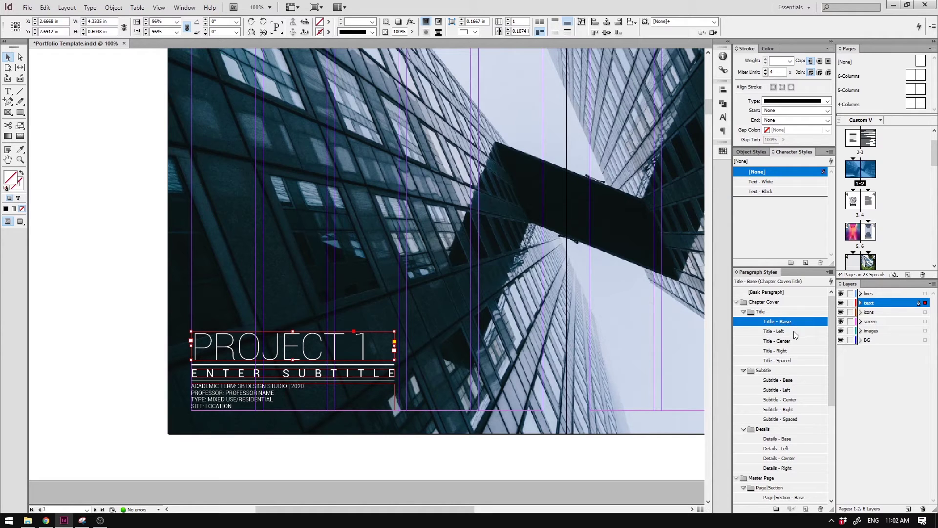
- Try Title - Center and Title - Right on the PROJECT 1 title, ending with Title - Spaced
{"action": "left_click", "coordinate": [781, 342]}
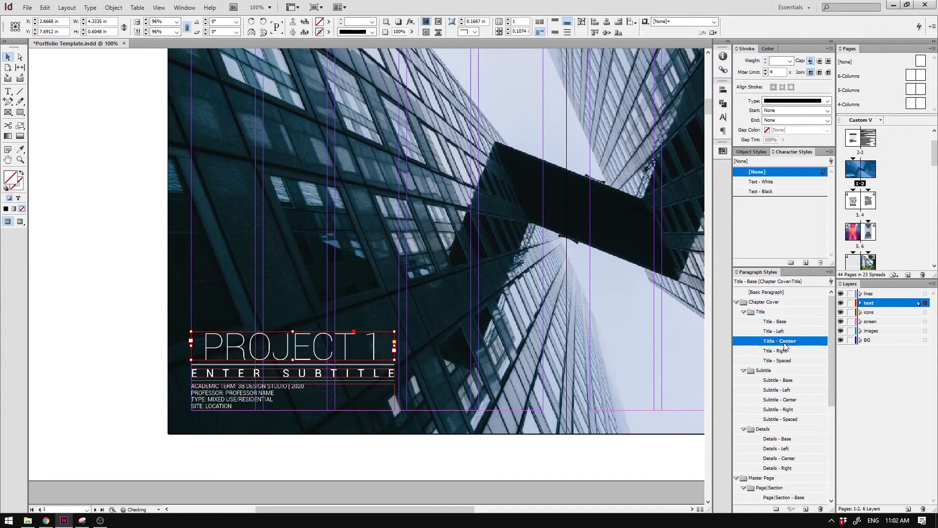
{"action": "double_click", "coordinate": [788, 352]}
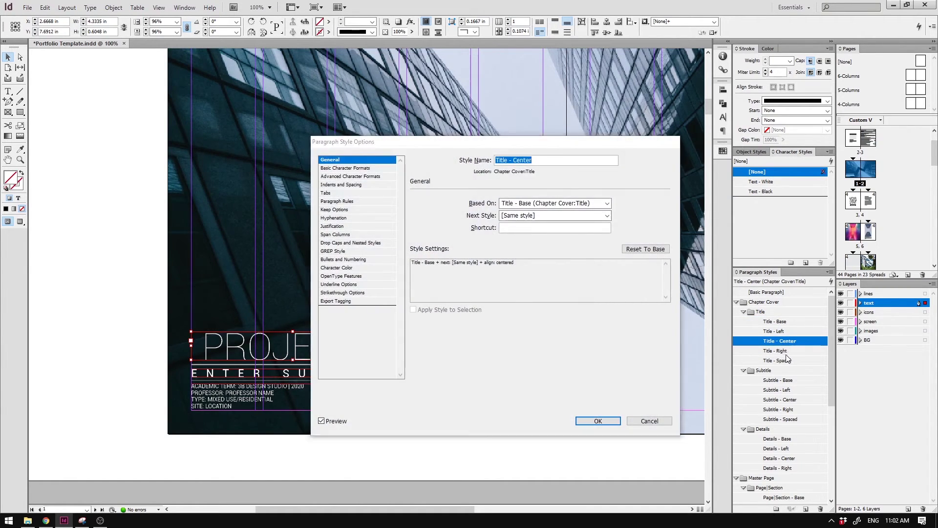
{"action": "key", "text": "Escape"}
{"action": "left_click", "coordinate": [788, 361]}
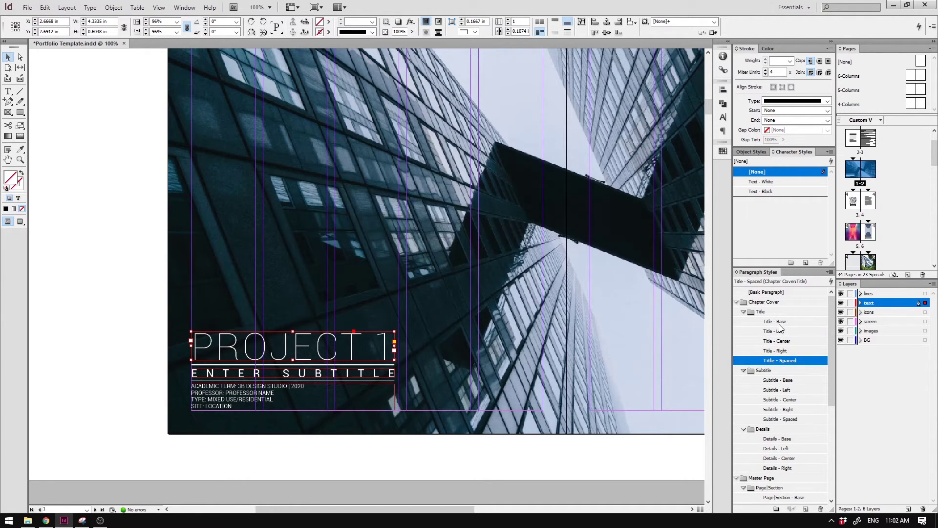
- Duplicate the PROJECT 1 title frame upward into stacked copies
{"action": "left_click_drag", "start_coordinate": [337, 353], "coordinate": [338, 296]}
{"action": "left_click_drag", "start_coordinate": [338, 295], "coordinate": [337, 192]}
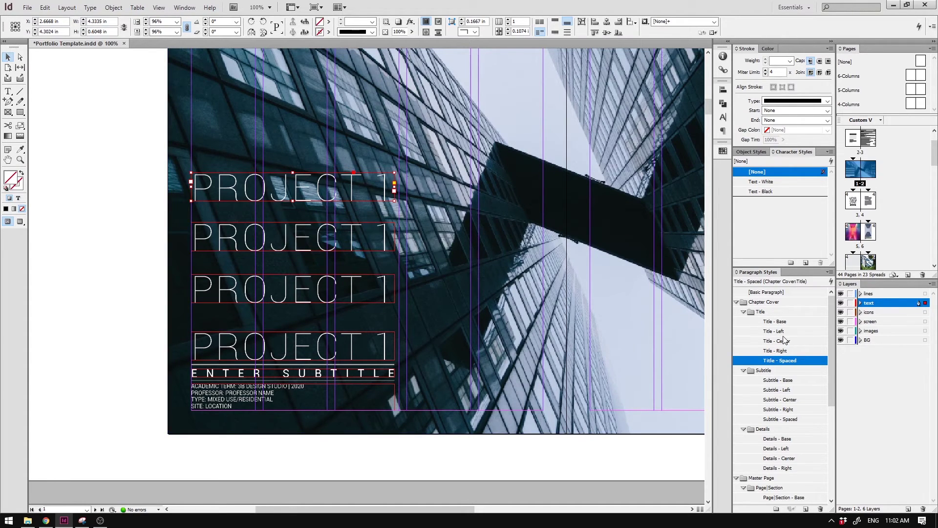
{"action": "left_click", "coordinate": [372, 353]}
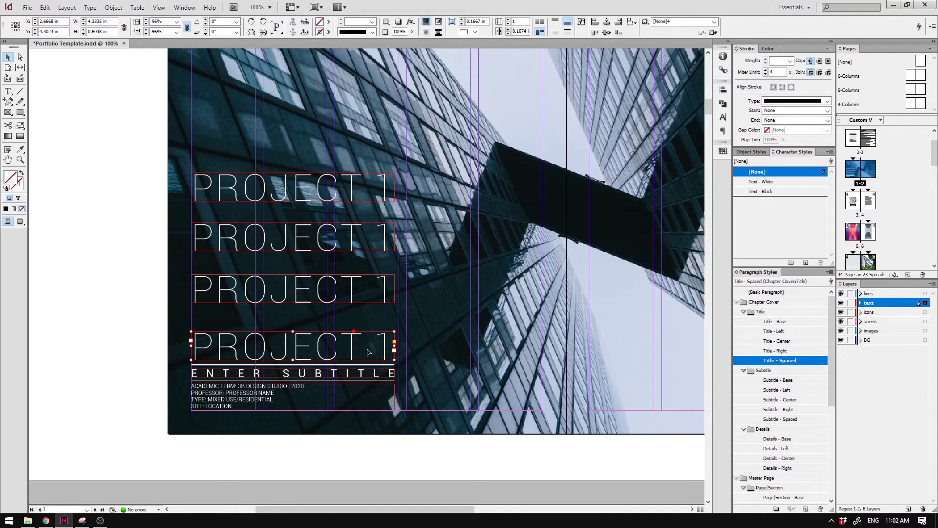
{"action": "left_click", "coordinate": [370, 295]}
- Style the copies Title - Right, Title - Center and Title - Left from bottom to top
{"action": "left_click", "coordinate": [777, 351]}
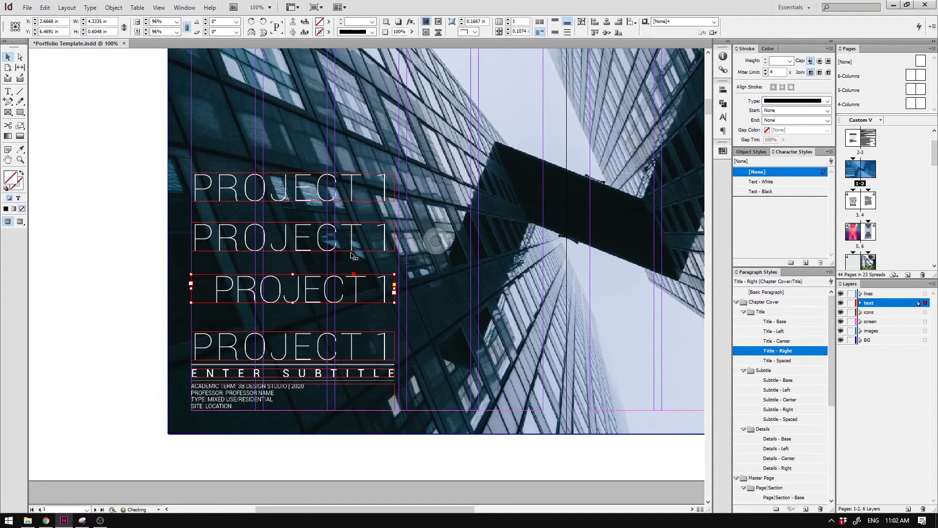
{"action": "left_click", "coordinate": [352, 251]}
{"action": "left_click", "coordinate": [789, 341]}
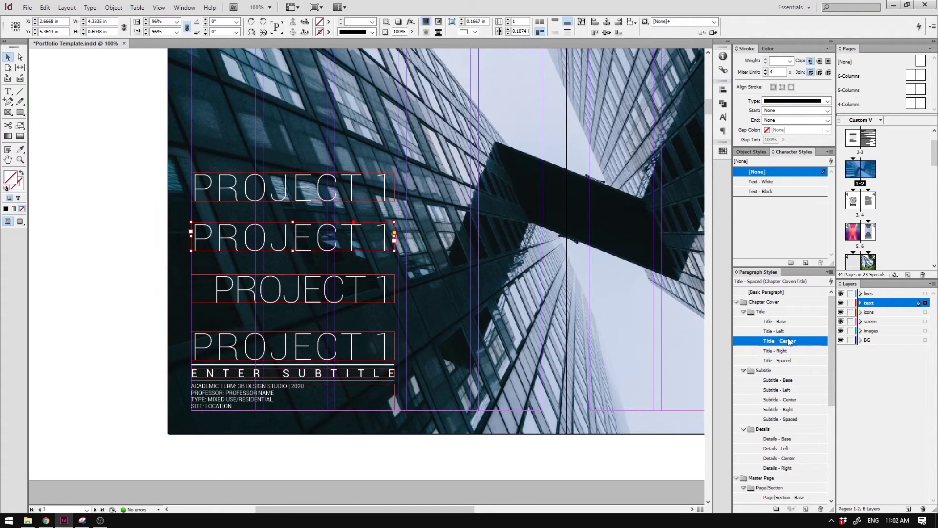
{"action": "left_click", "coordinate": [348, 196]}
{"action": "left_click", "coordinate": [777, 331]}
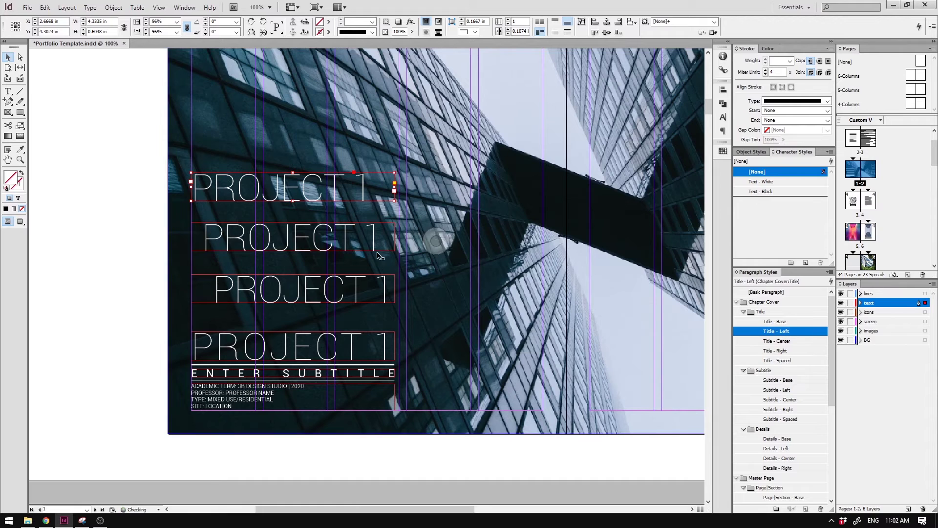
{"action": "left_click", "coordinate": [98, 323]}
- Set Title - Base's font style to Roboto Bold, then select Title - Left through Title - Spaced
{"action": "right_click", "coordinate": [792, 322]}
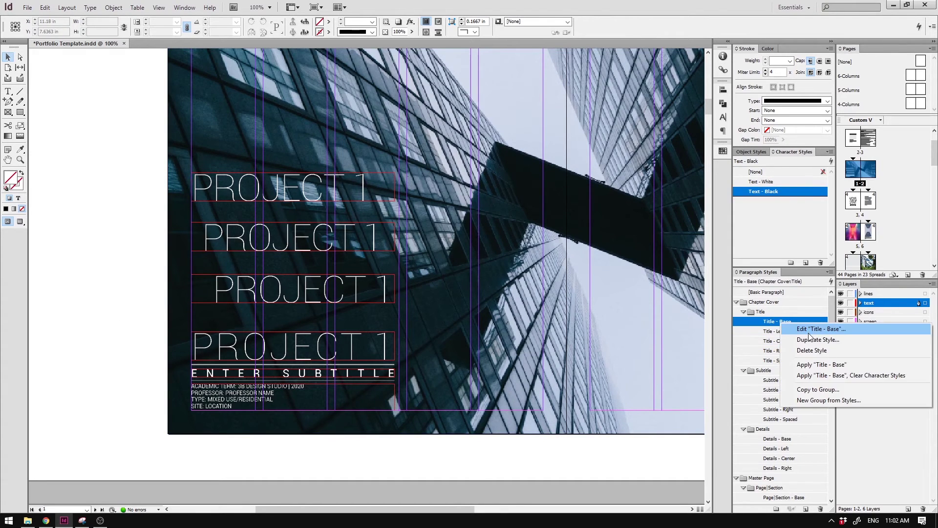
{"action": "left_click", "coordinate": [809, 330]}
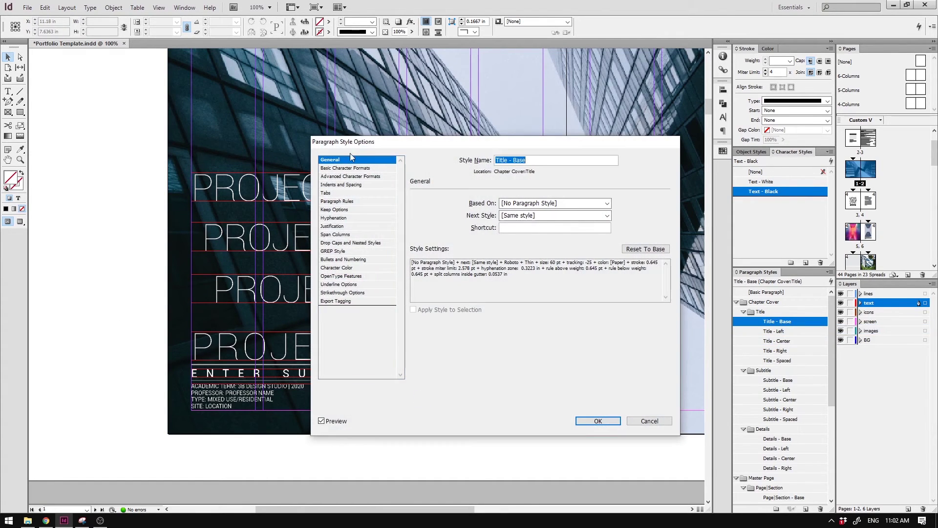
{"action": "left_click", "coordinate": [351, 167]}
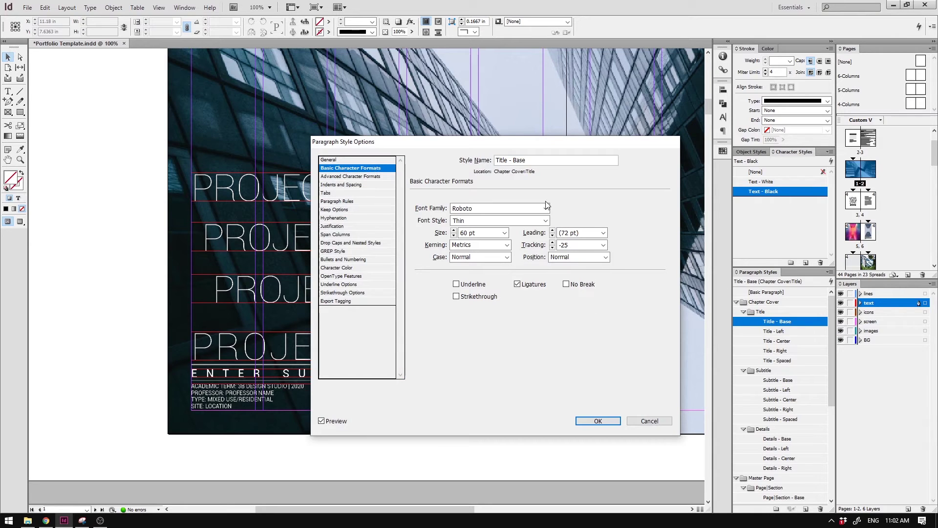
{"action": "left_click", "coordinate": [545, 221]}
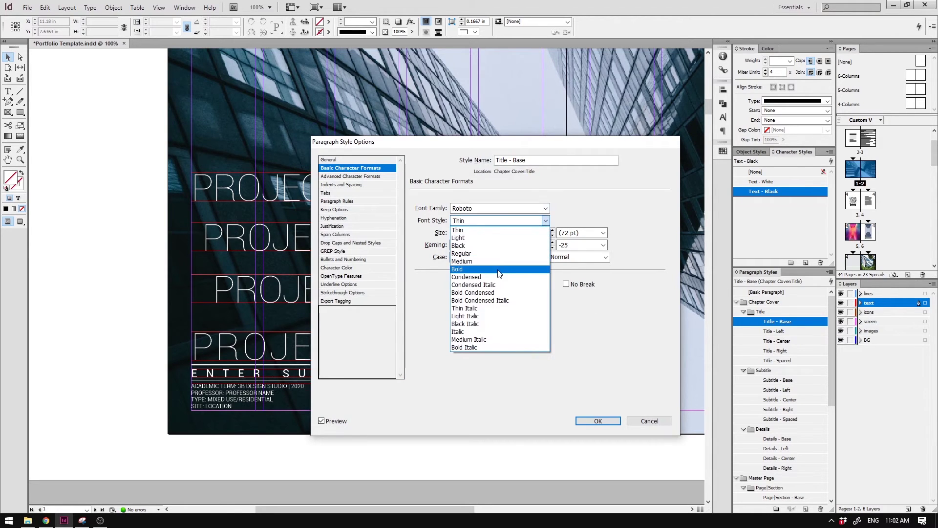
{"action": "left_click", "coordinate": [499, 270]}
{"action": "left_click", "coordinate": [611, 425]}
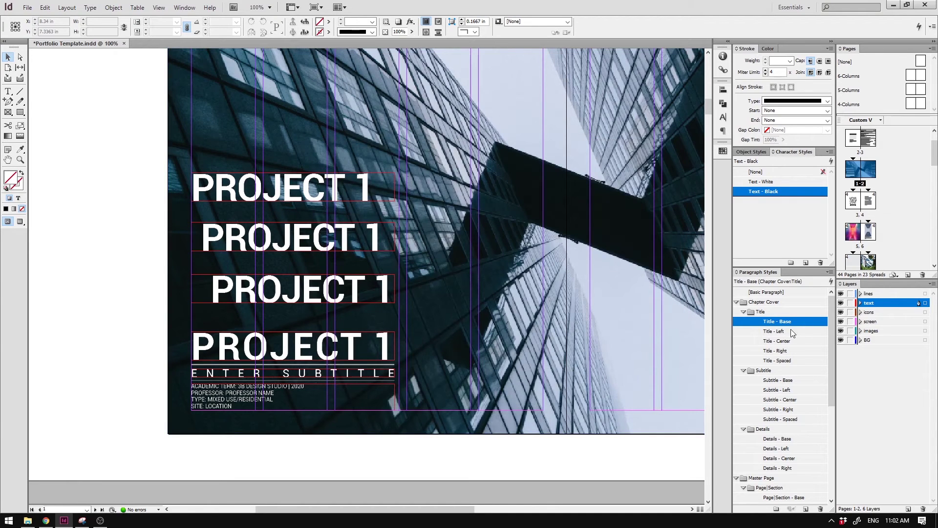
{"action": "left_click", "coordinate": [793, 332]}
{"action": "key", "text": "shift+Down"}
{"action": "key", "text": "shift+Down"}
{"action": "key", "text": "shift+Down"}
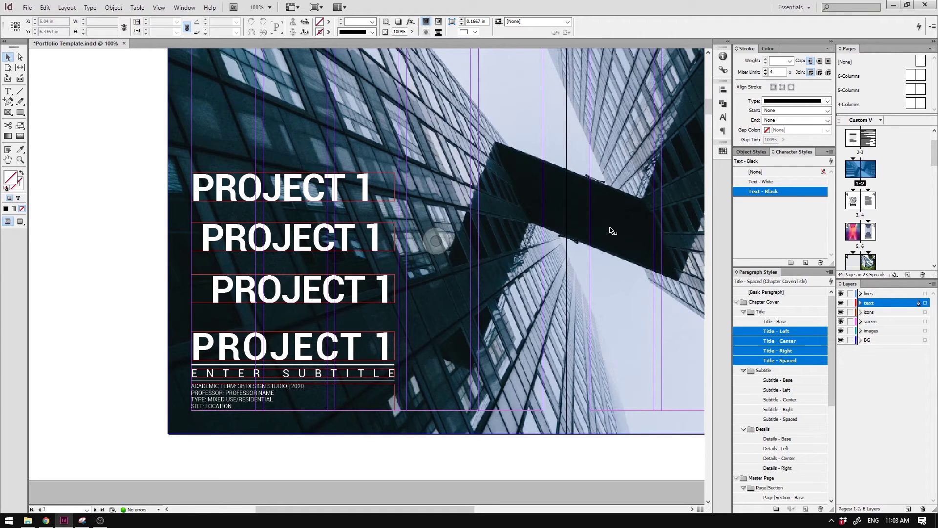
{"action": "scroll", "coordinate": [900, 181], "scroll_direction": "down", "scroll_amount": 5}
{"action": "double_click", "coordinate": [861, 159]}
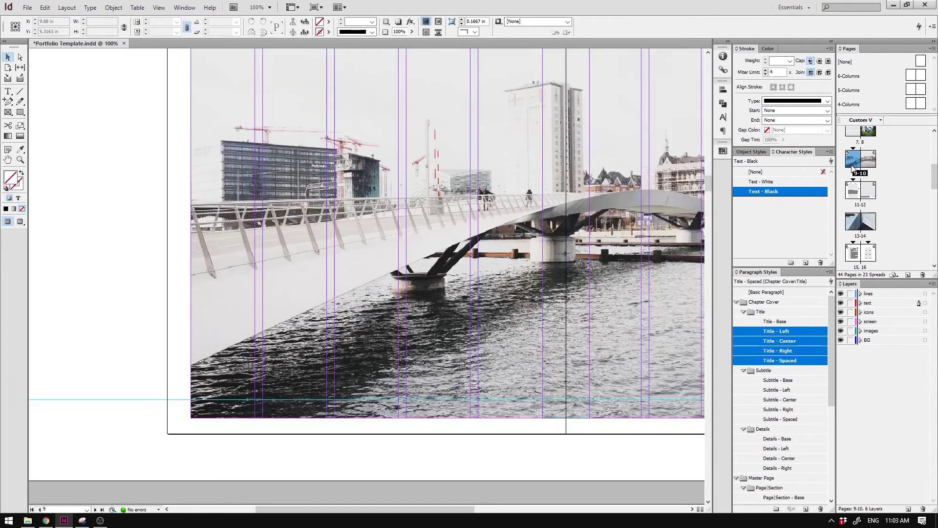
{"action": "left_click_drag", "start_coordinate": [408, 182], "coordinate": [381, 319]}
{"action": "left_click_drag", "start_coordinate": [384, 230], "coordinate": [241, 122]}
{"action": "double_click", "coordinate": [856, 221]}
{"action": "left_click_drag", "start_coordinate": [423, 191], "coordinate": [606, 218]}
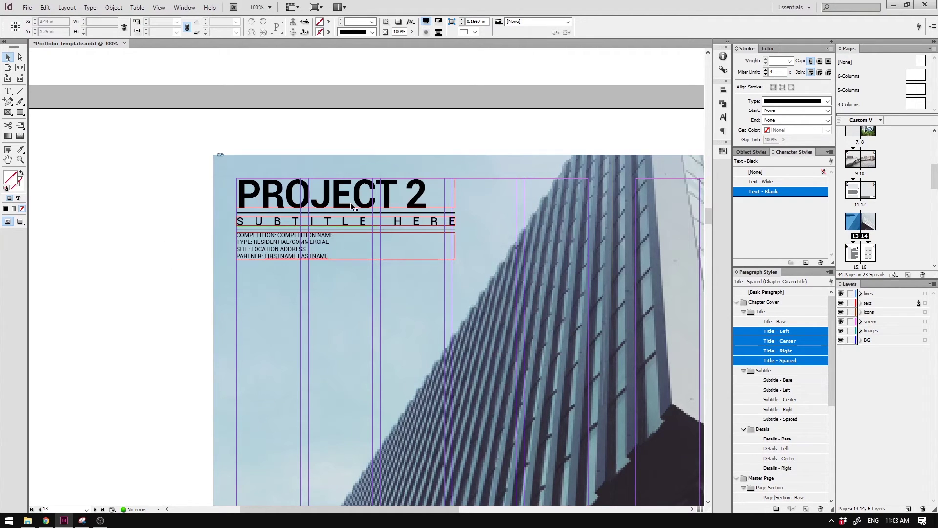
{"action": "left_click", "coordinate": [393, 197]}
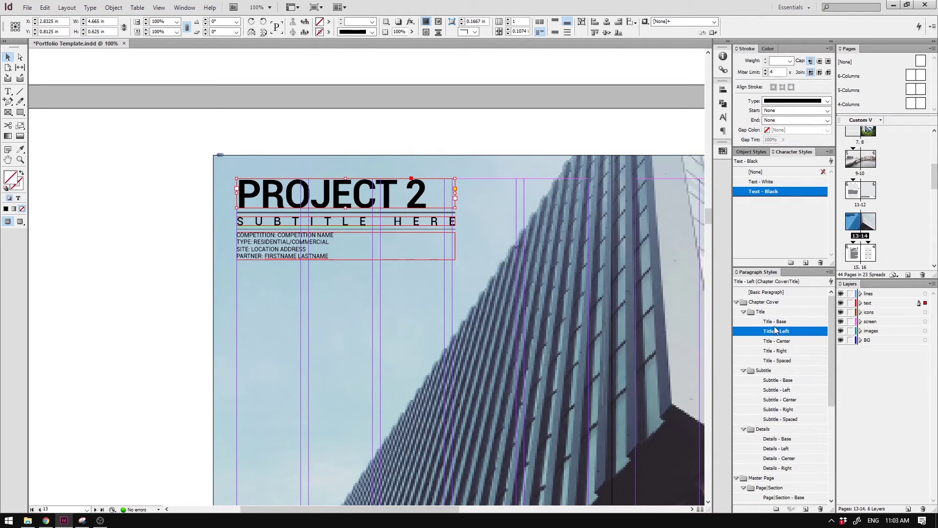
{"action": "scroll", "coordinate": [924, 181], "scroll_direction": "up", "scroll_amount": 3}
{"action": "double_click", "coordinate": [850, 137]}
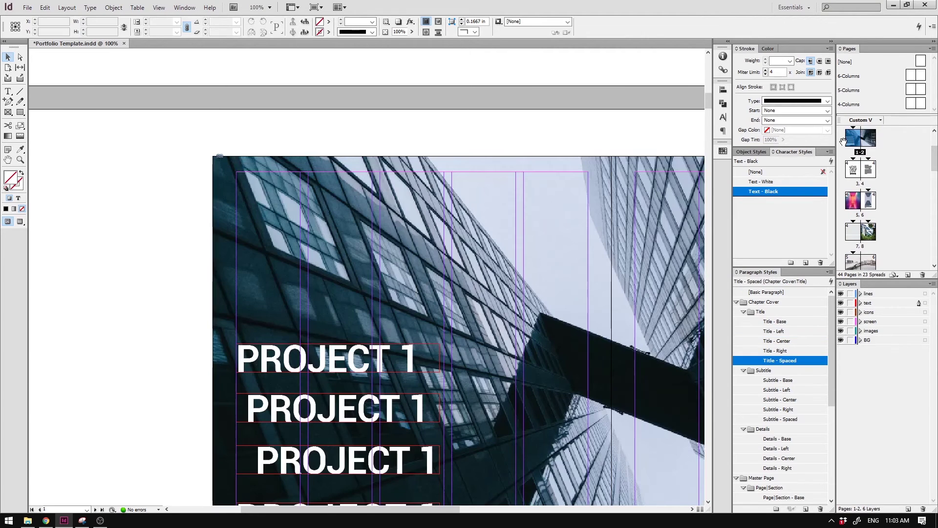
{"action": "left_click", "coordinate": [342, 359]}
{"action": "scroll", "coordinate": [342, 359], "scroll_direction": "down", "scroll_amount": 3}
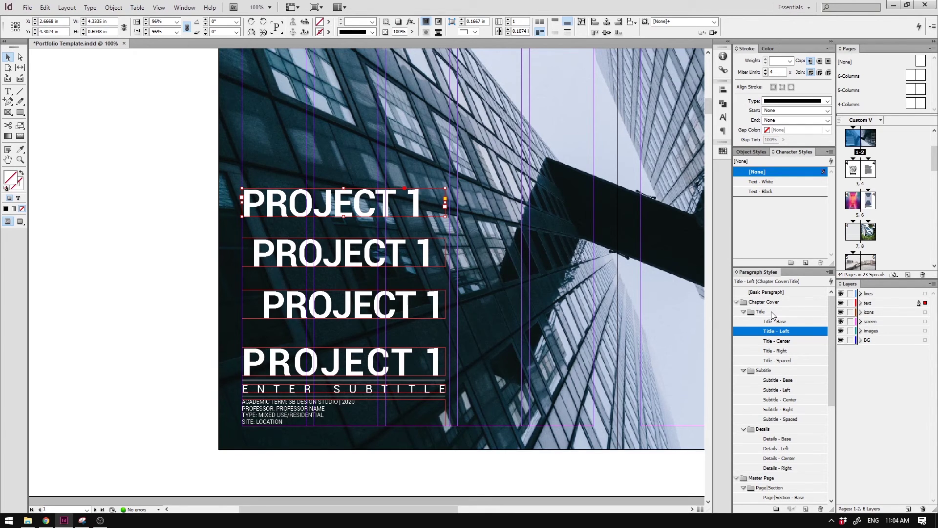
- Inspect the first PROJECT 1 title text and the details text block lines
{"action": "double_click", "coordinate": [424, 205]}
{"action": "left_click_drag", "start_coordinate": [424, 205], "coordinate": [244, 211]}
{"action": "key", "text": "Escape"}
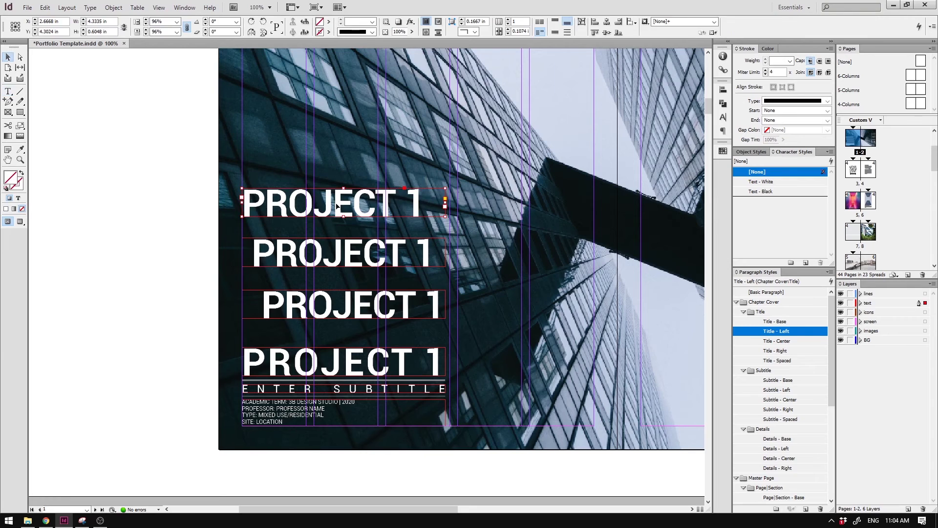
{"action": "left_click", "coordinate": [337, 416]}
{"action": "double_click", "coordinate": [362, 414]}
{"action": "left_click_drag", "start_coordinate": [363, 414], "coordinate": [263, 407]}
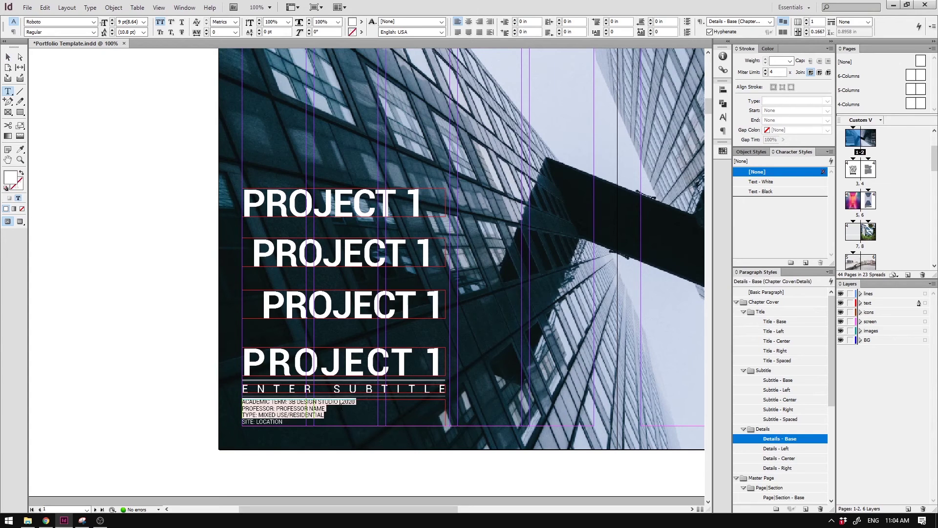
{"action": "mouse_move", "coordinate": [325, 409]}
{"action": "left_mouse_down"}
{"action": "mouse_move", "coordinate": [265, 408]}
{"action": "mouse_move", "coordinate": [317, 409]}
{"action": "left_mouse_up"}
{"action": "left_click", "coordinate": [324, 415]}
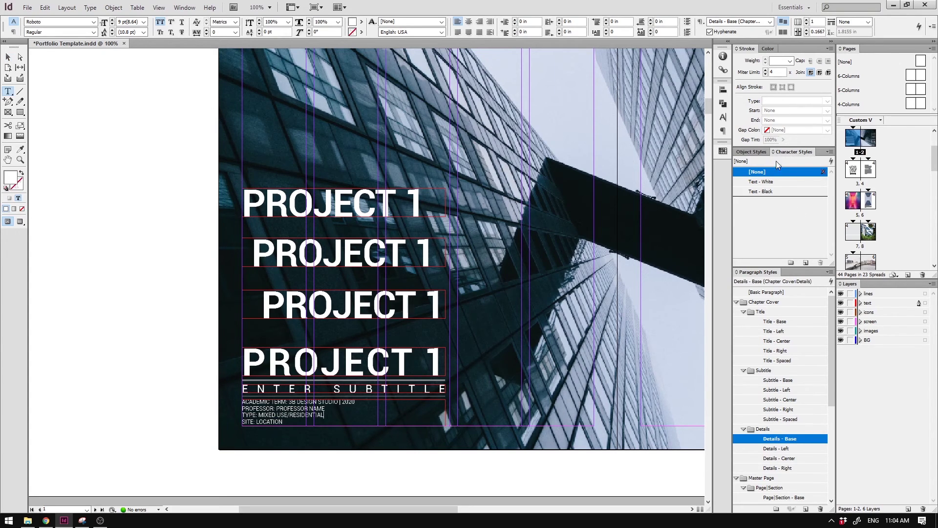
{"action": "key", "text": "Escape"}
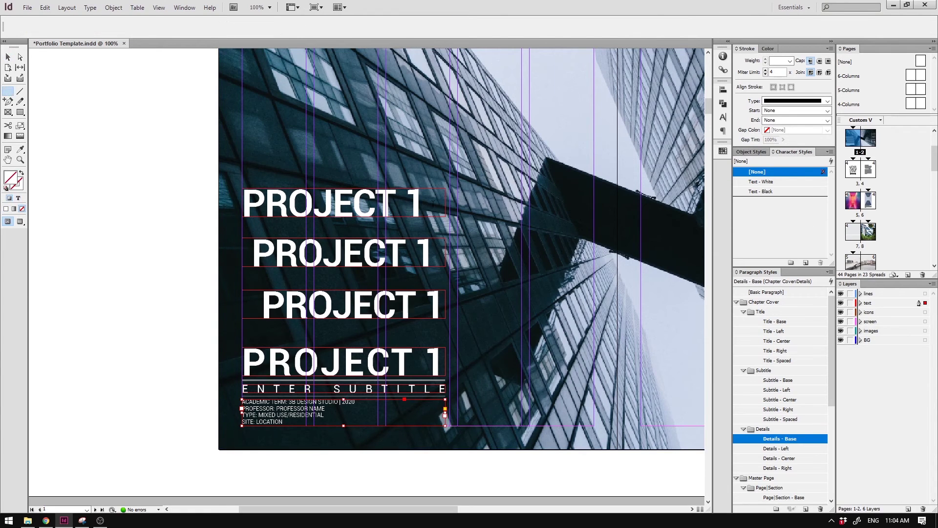
- Check the title's font style choices, then marquee-select the three upper PROJECT 1 titles
{"action": "left_click_drag", "start_coordinate": [425, 202], "coordinate": [200, 205]}
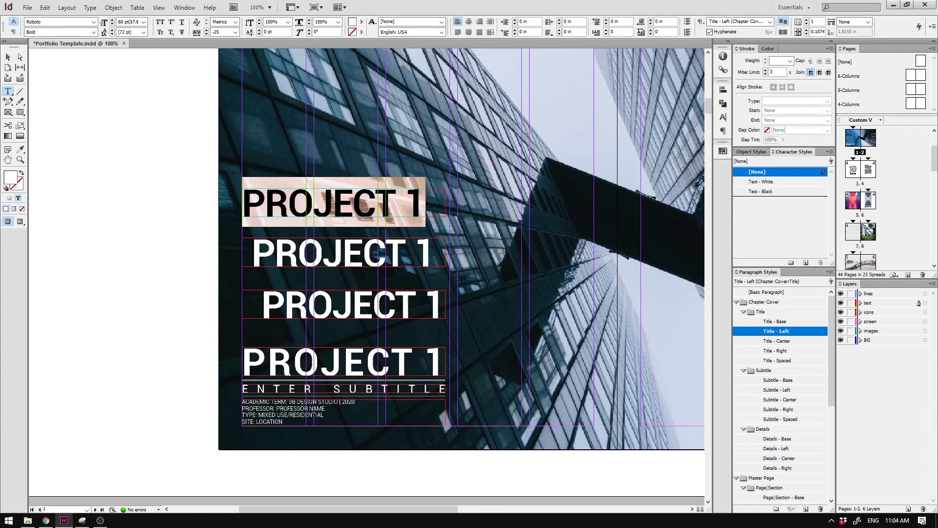
{"action": "left_click", "coordinate": [93, 32]}
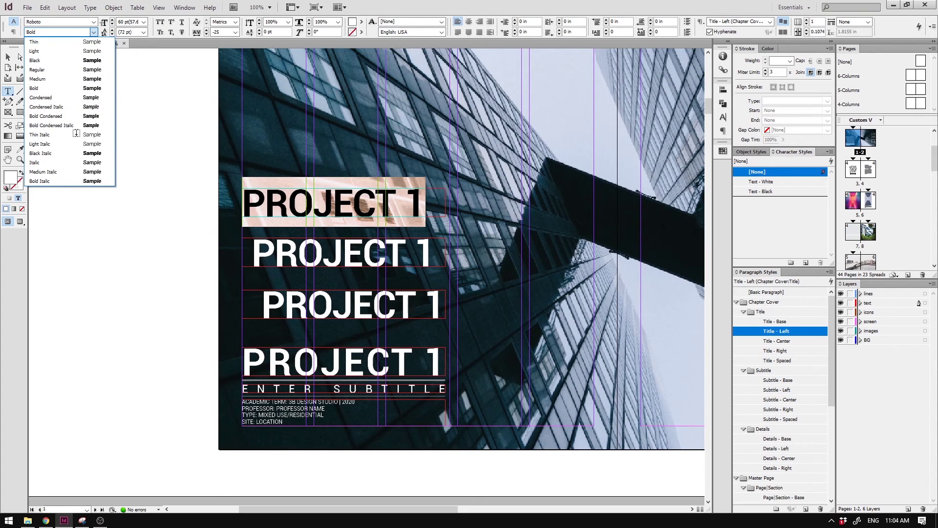
{"action": "key", "text": "Escape"}
{"action": "left_click_drag", "start_coordinate": [170, 178], "coordinate": [302, 331]}
- Delete the three upper PROJECT 1 titles and apply Text - White to the remaining one
{"action": "key", "text": "Delete"}
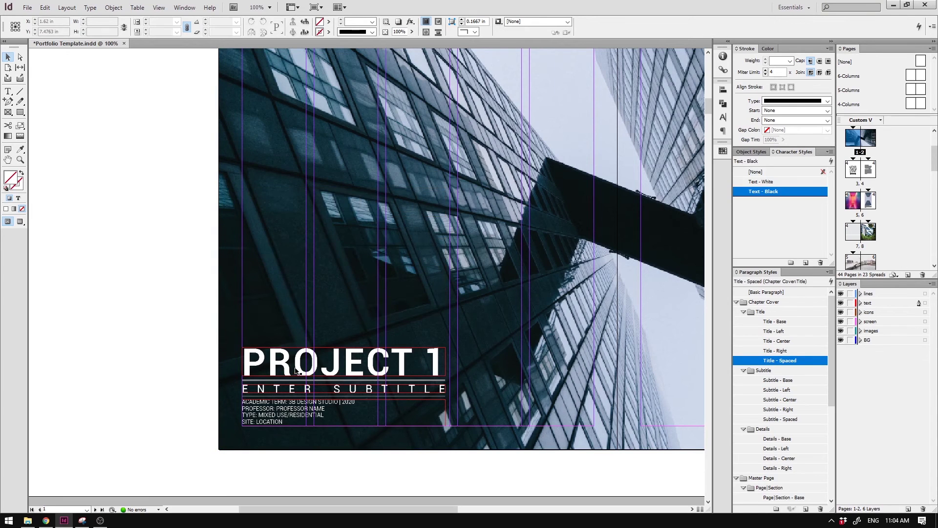
{"action": "left_click", "coordinate": [290, 375]}
{"action": "left_click_drag", "start_coordinate": [290, 374], "coordinate": [293, 376]}
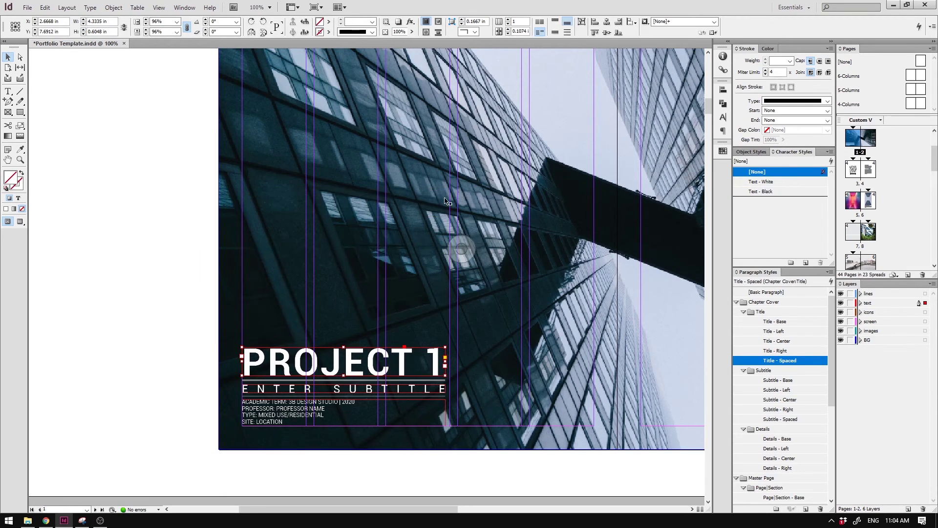
{"action": "left_click", "coordinate": [759, 181]}
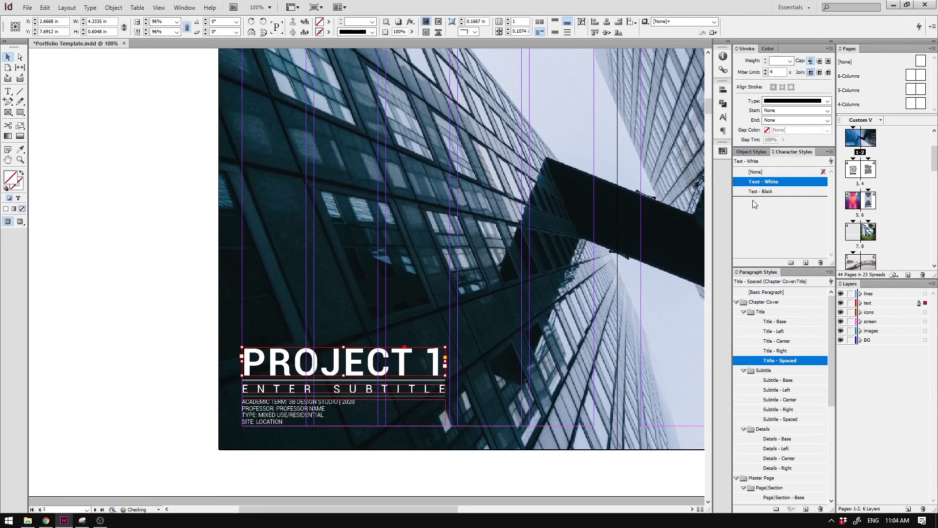
- Apply Title - Left to the title using a temporary Text - Black copy, then delete the copy
{"action": "left_click", "coordinate": [462, 249]}
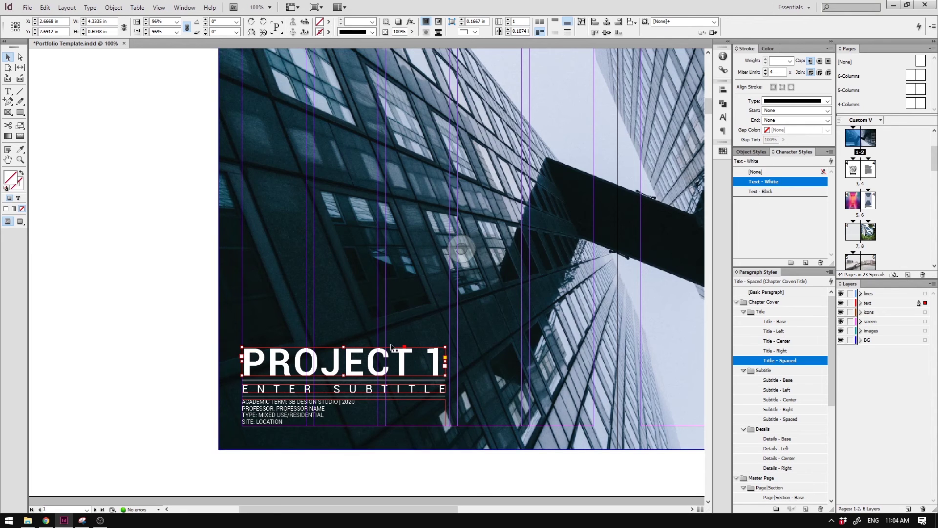
{"action": "left_click_drag", "start_coordinate": [381, 351], "coordinate": [634, 146]}
{"action": "left_click", "coordinate": [780, 192]}
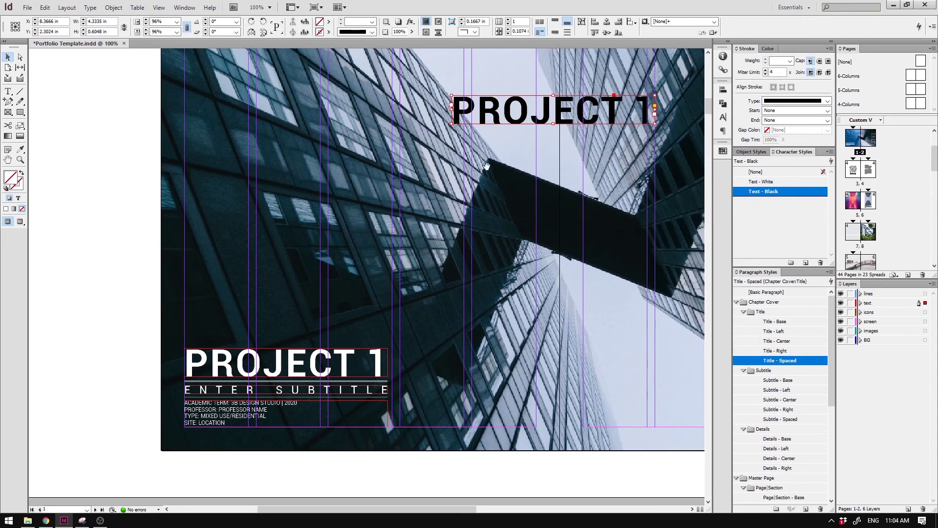
{"action": "left_click", "coordinate": [578, 115], "text": "shift"}
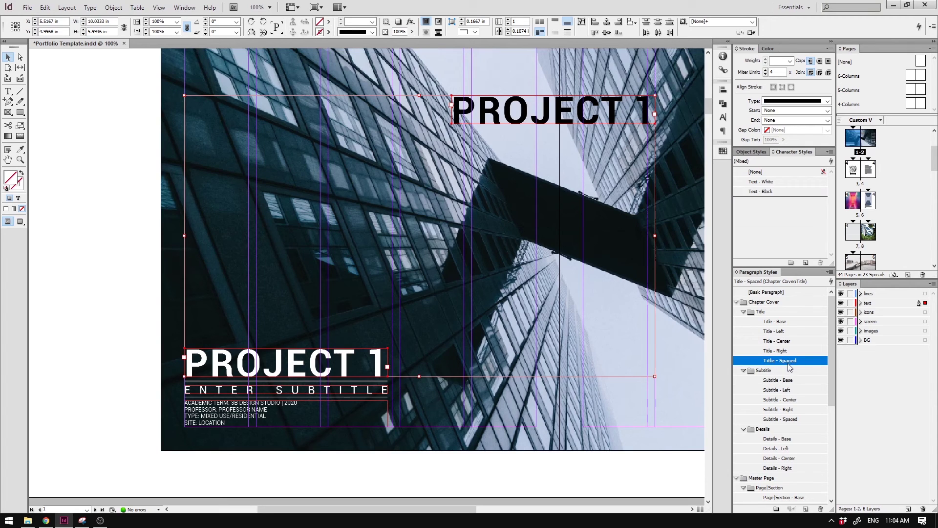
{"action": "left_click", "coordinate": [788, 331]}
{"action": "left_click", "coordinate": [112, 240]}
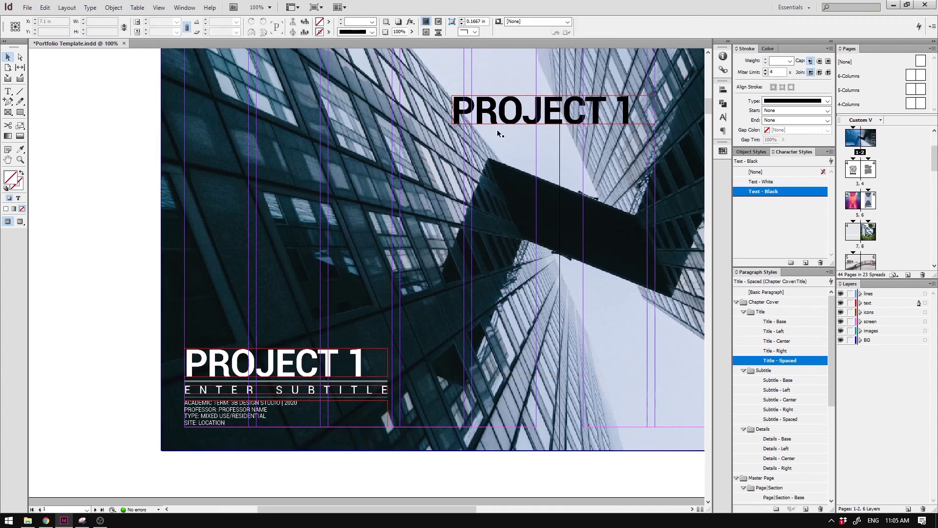
{"action": "left_click", "coordinate": [517, 125]}
{"action": "key", "text": "Delete"}
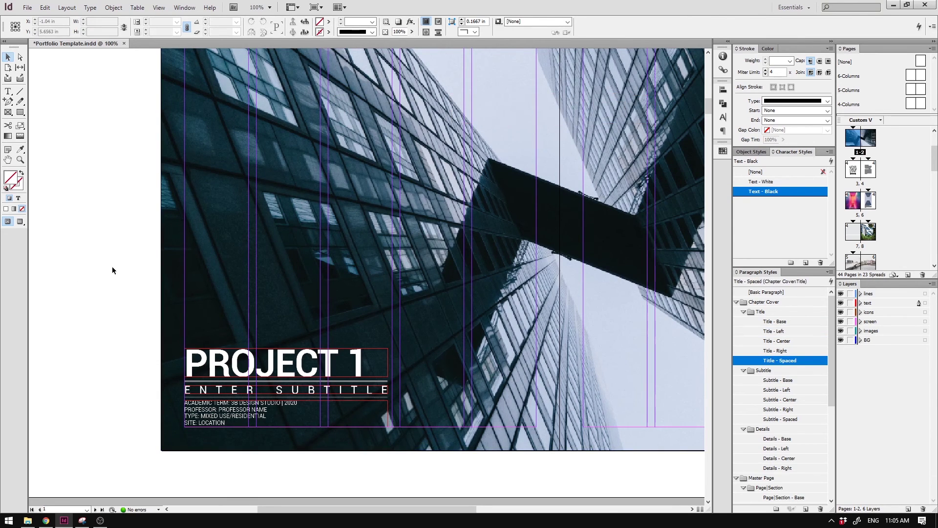
- Zoom out to 50%, move to the spread with six image placeholders, and switch to Preview mode
{"action": "key", "text": "ctrl+minus"}
{"action": "key", "text": "ctrl+minus"}
{"action": "left_click_drag", "start_coordinate": [311, 380], "coordinate": [252, 386]}
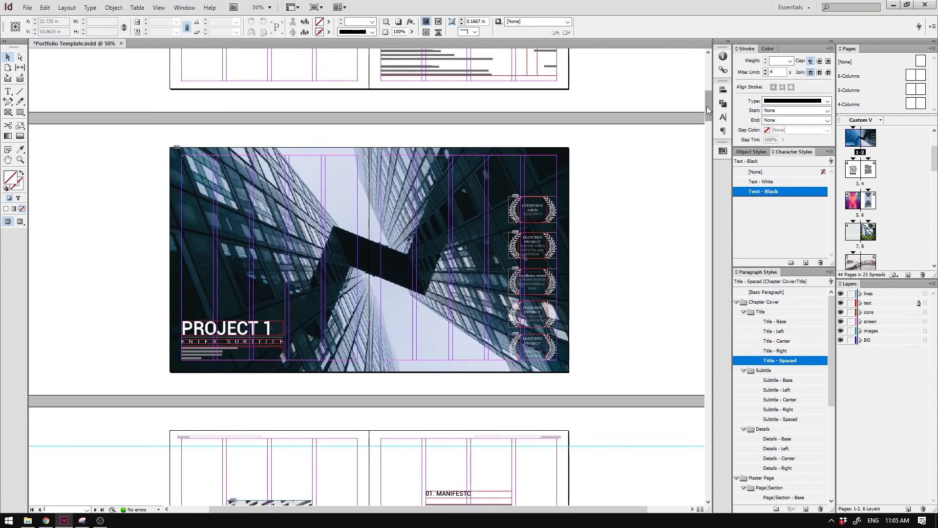
{"action": "mouse_move", "coordinate": [709, 110]}
{"action": "left_mouse_down"}
{"action": "mouse_move", "coordinate": [697, 406]}
{"action": "mouse_move", "coordinate": [706, 94]}
{"action": "left_mouse_up"}
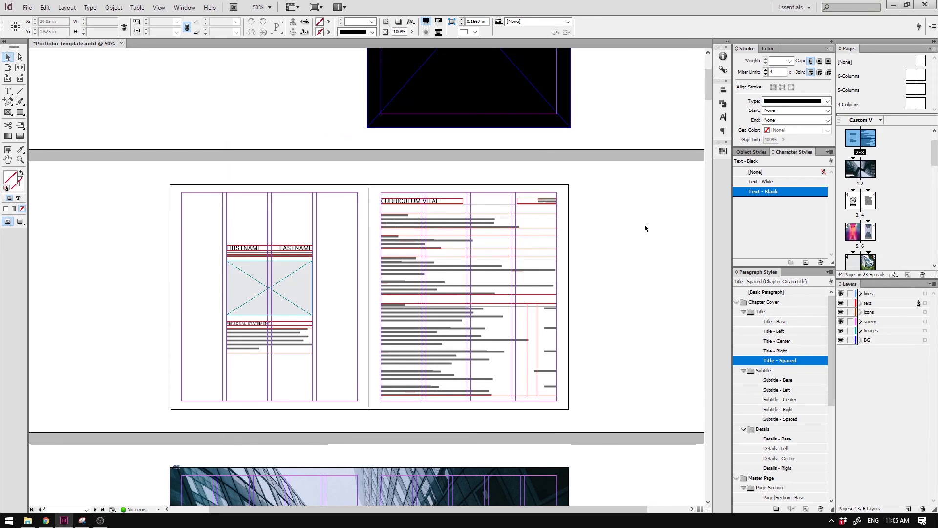
{"action": "scroll", "coordinate": [619, 422], "scroll_direction": "down", "scroll_amount": 6}
{"action": "scroll", "coordinate": [635, 244], "scroll_direction": "right", "scroll_amount": 1}
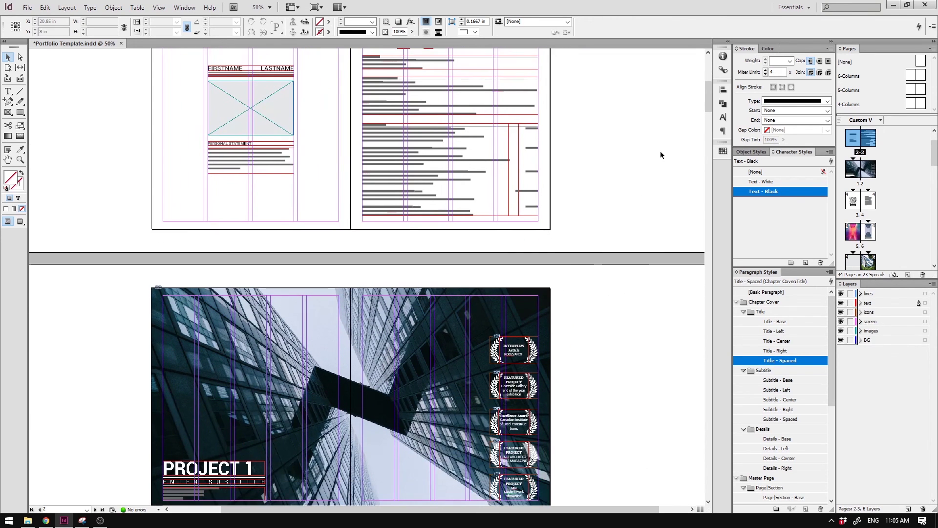
{"action": "left_click_drag", "start_coordinate": [705, 95], "coordinate": [716, 239]}
{"action": "scroll", "coordinate": [712, 87], "scroll_direction": "down", "scroll_amount": 1}
{"action": "key", "text": "w"}
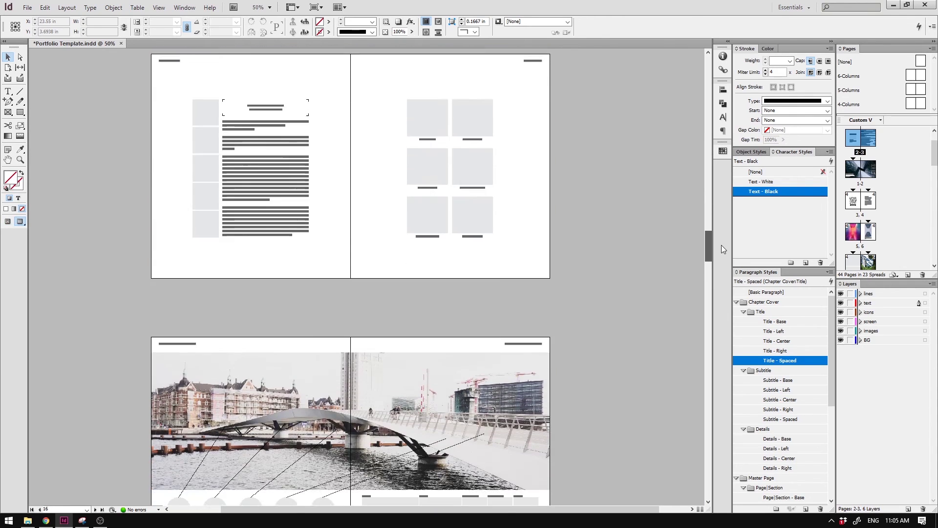